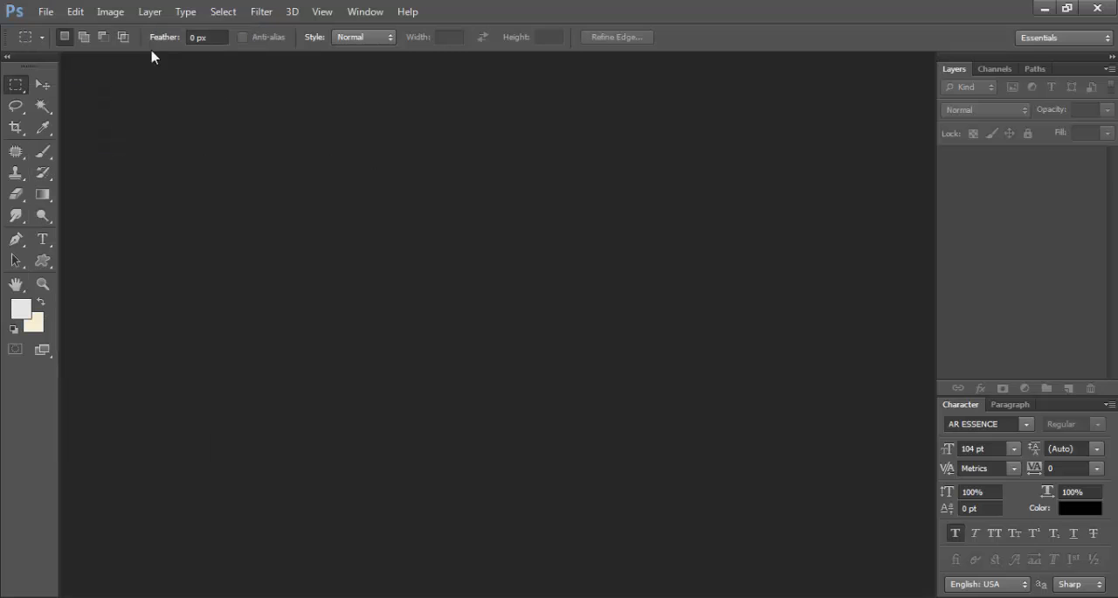
- Open the image 68409521-road-wallpapers.jpg from the desktop
{"action": "left_click", "coordinate": [48, 14]}
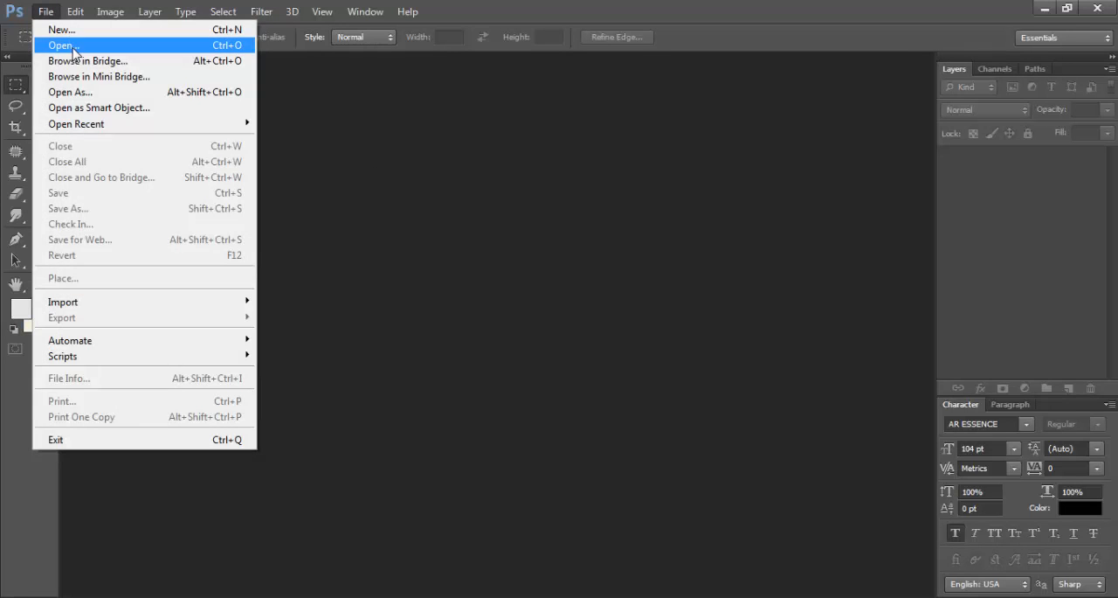
{"action": "left_click", "coordinate": [74, 52]}
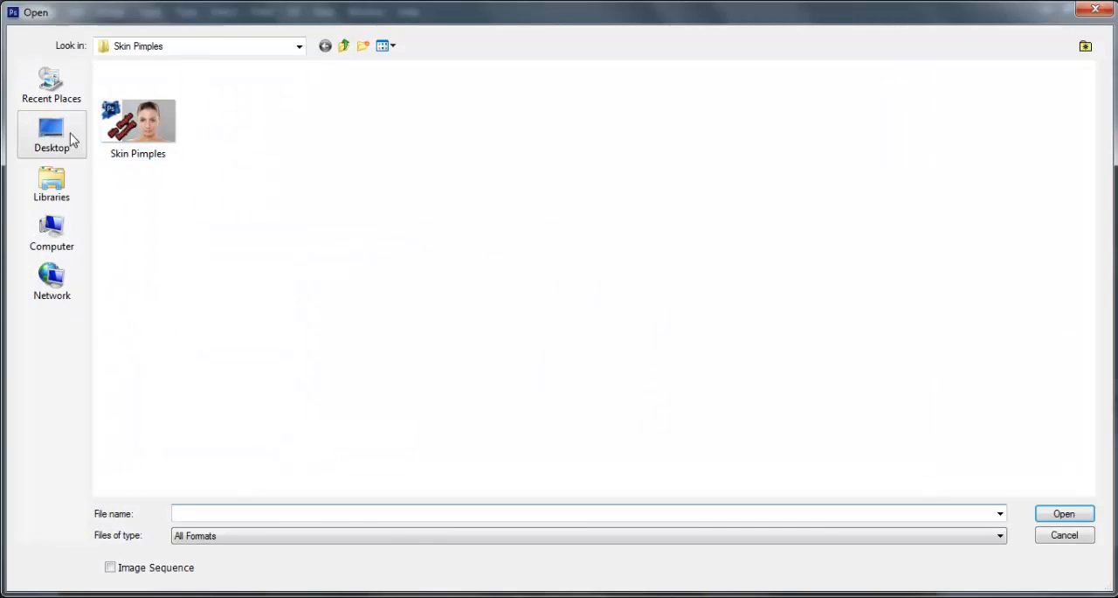
{"action": "left_click", "coordinate": [74, 140]}
{"action": "double_click", "coordinate": [358, 133]}
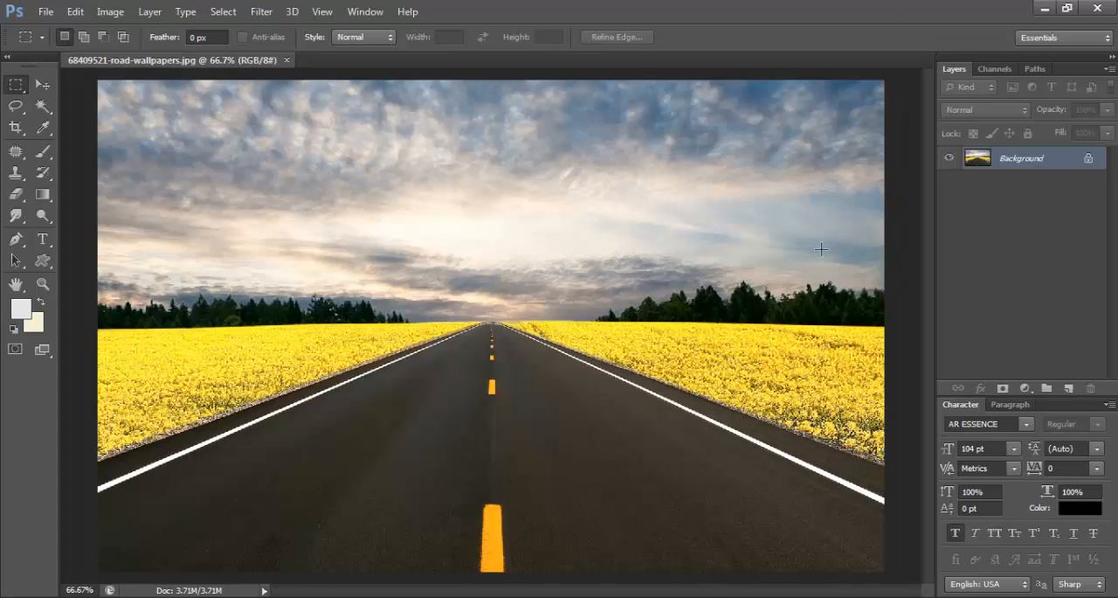
- Close the Character panel group and convert the locked Background into a regular layer named Layer 0
{"action": "left_click", "coordinate": [1108, 406]}
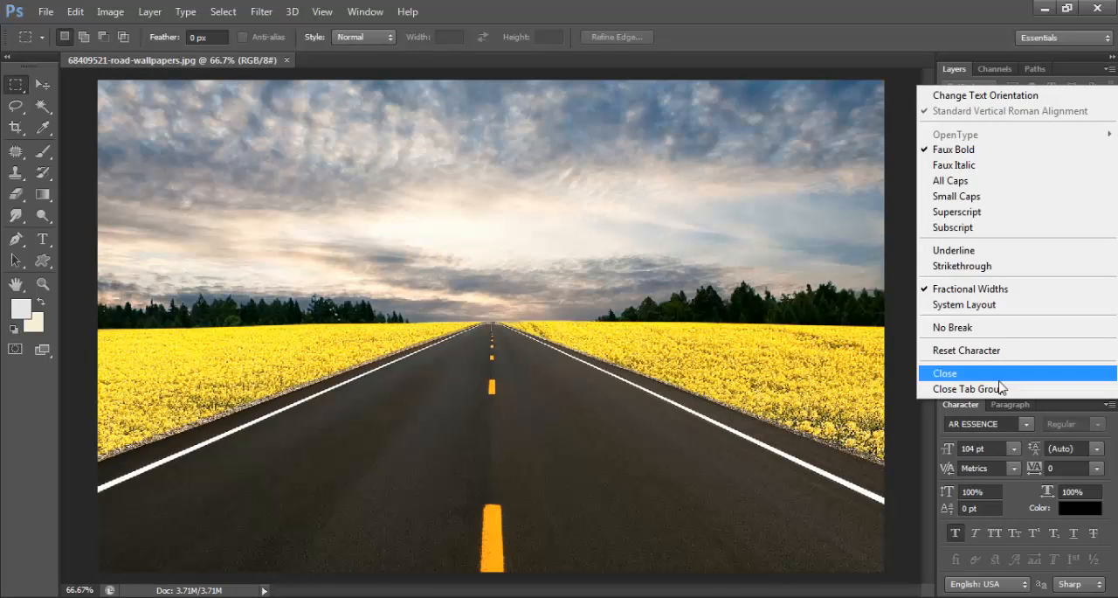
{"action": "left_click", "coordinate": [1002, 390]}
{"action": "double_click", "coordinate": [1044, 159]}
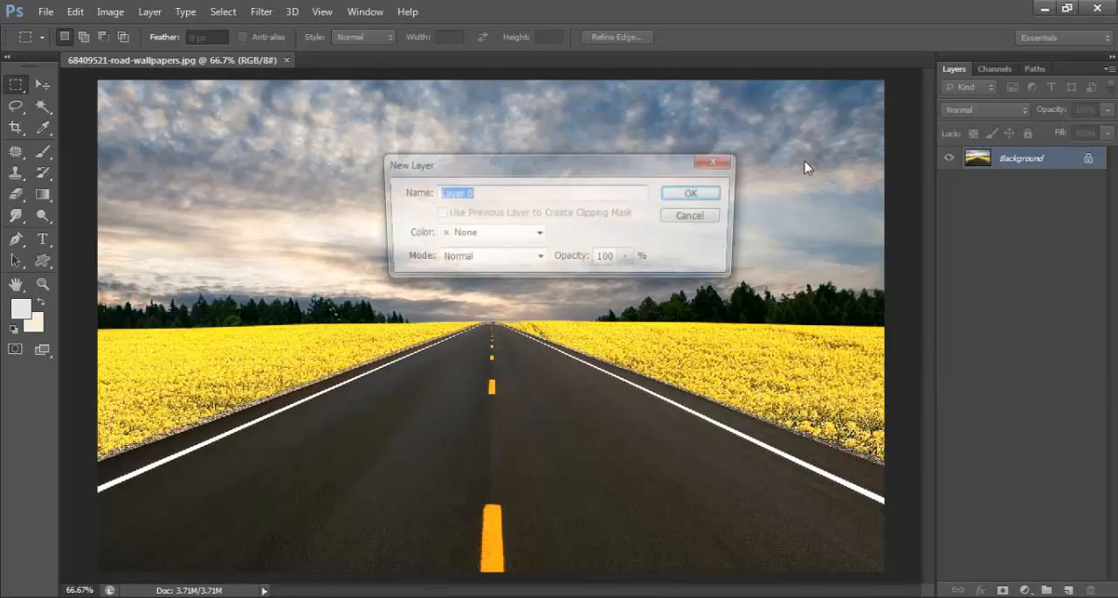
{"action": "left_click", "coordinate": [723, 194]}
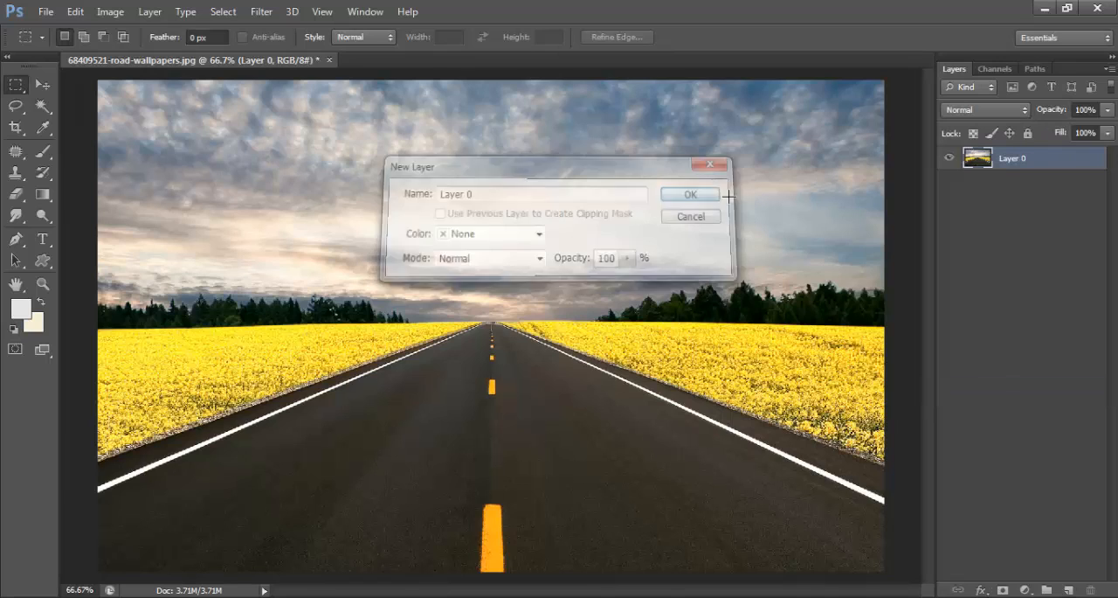
{"action": "left_click", "coordinate": [1057, 267]}
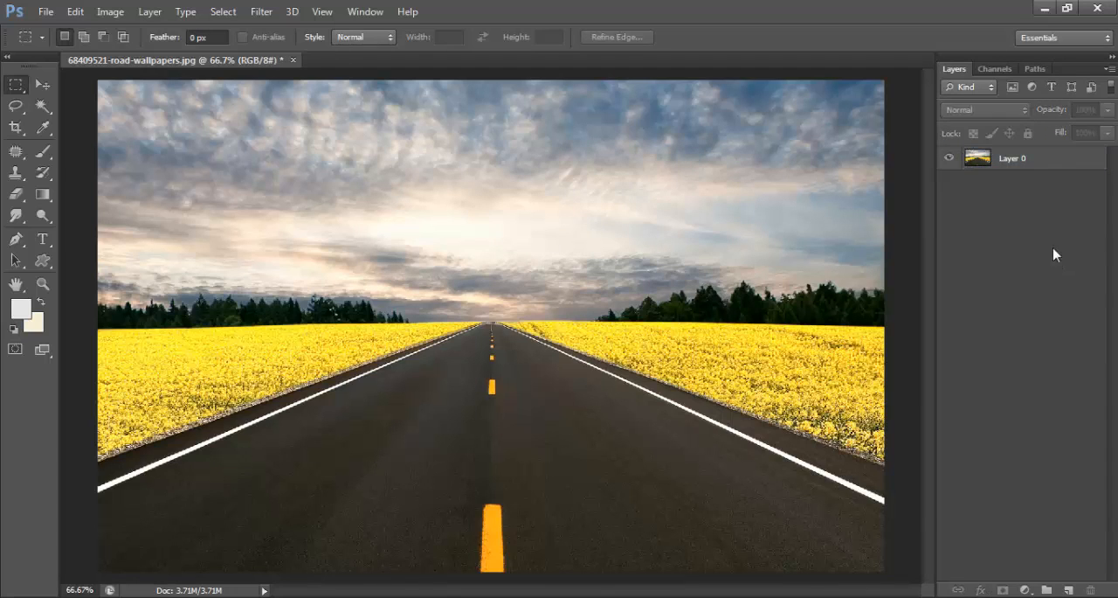
- Duplicate Layer 0, hide the duplicate, and make the original Layer 0 active
{"action": "left_click", "coordinate": [1033, 164]}
{"action": "key", "text": "ctrl+j"}
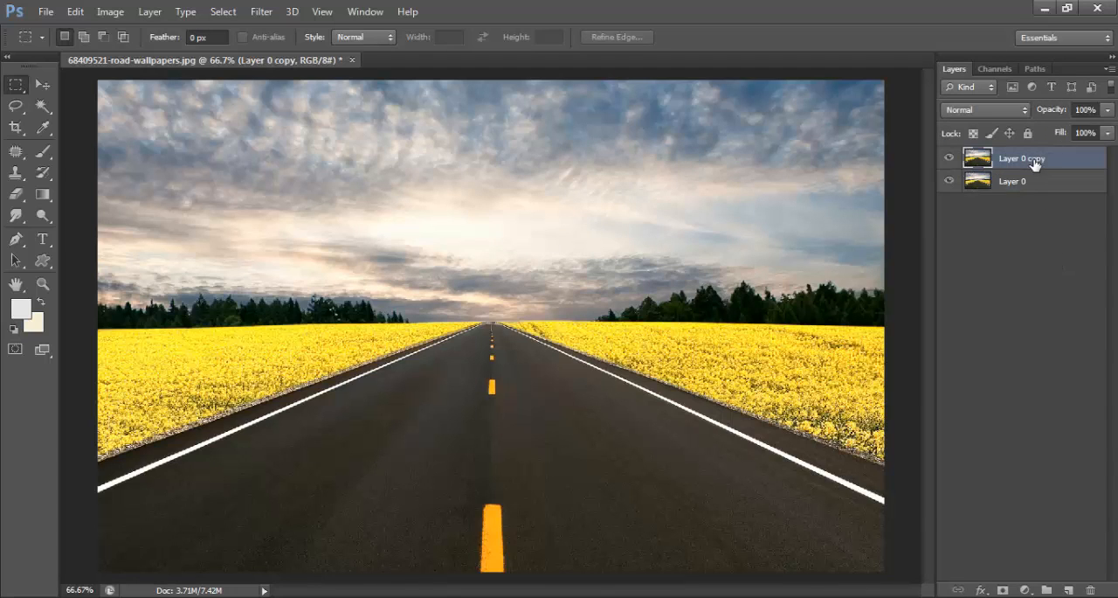
{"action": "left_click", "coordinate": [949, 158]}
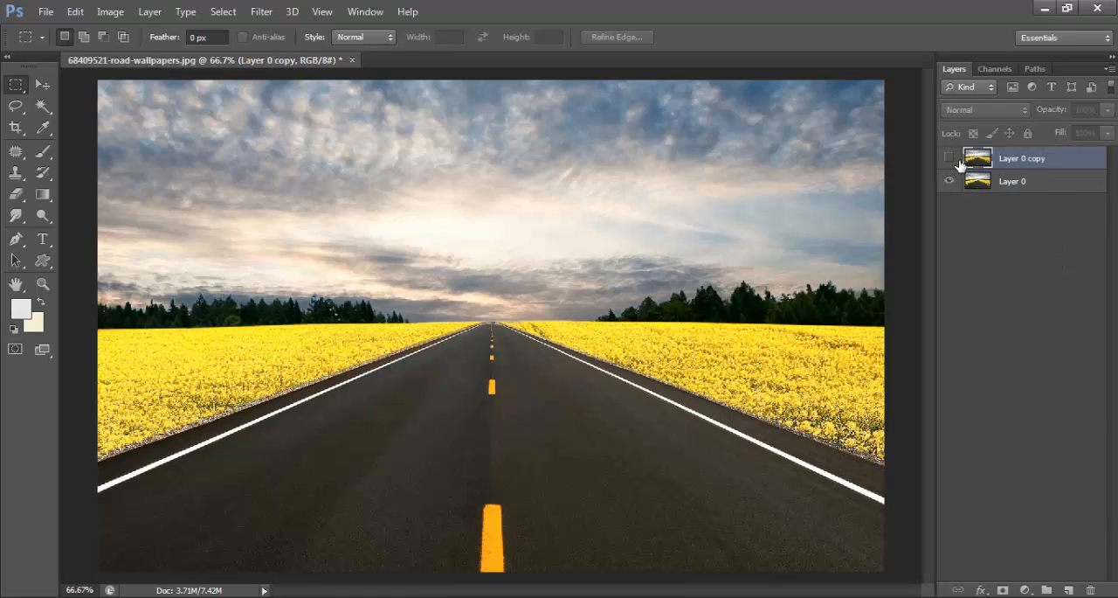
{"action": "left_click", "coordinate": [1037, 188]}
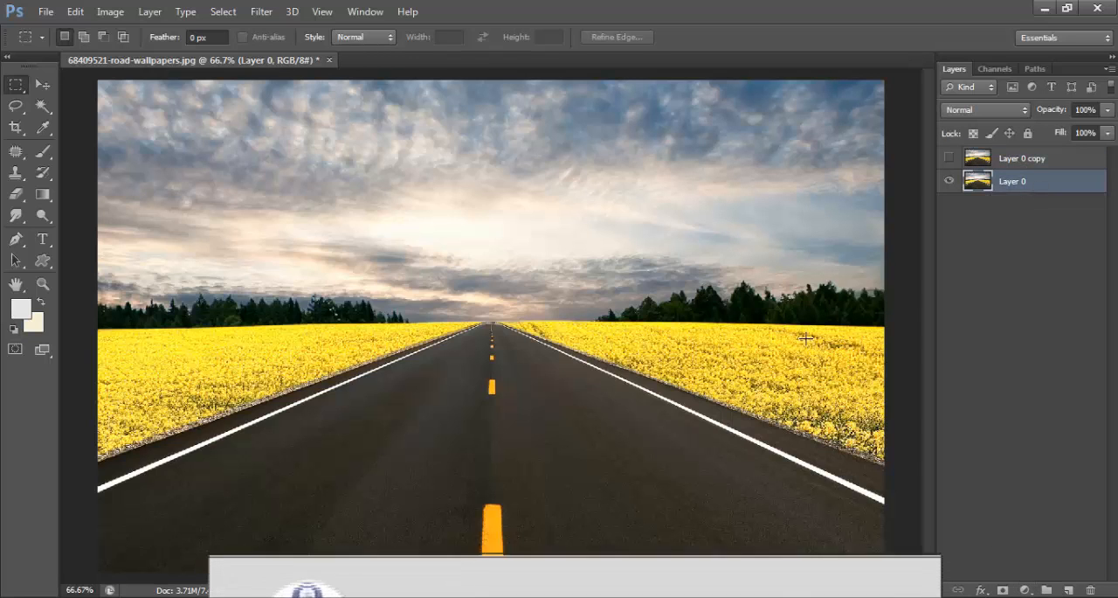
- Add a horizontal text layer reading LIGHT over the middle of the road
{"action": "left_click", "coordinate": [43, 240]}
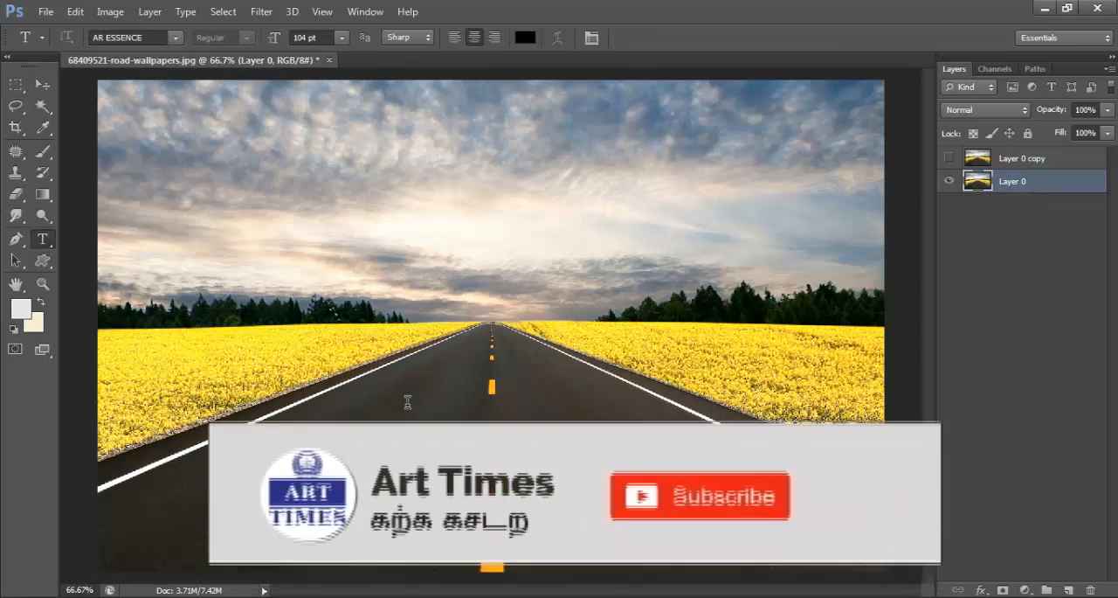
{"action": "left_click", "coordinate": [406, 398]}
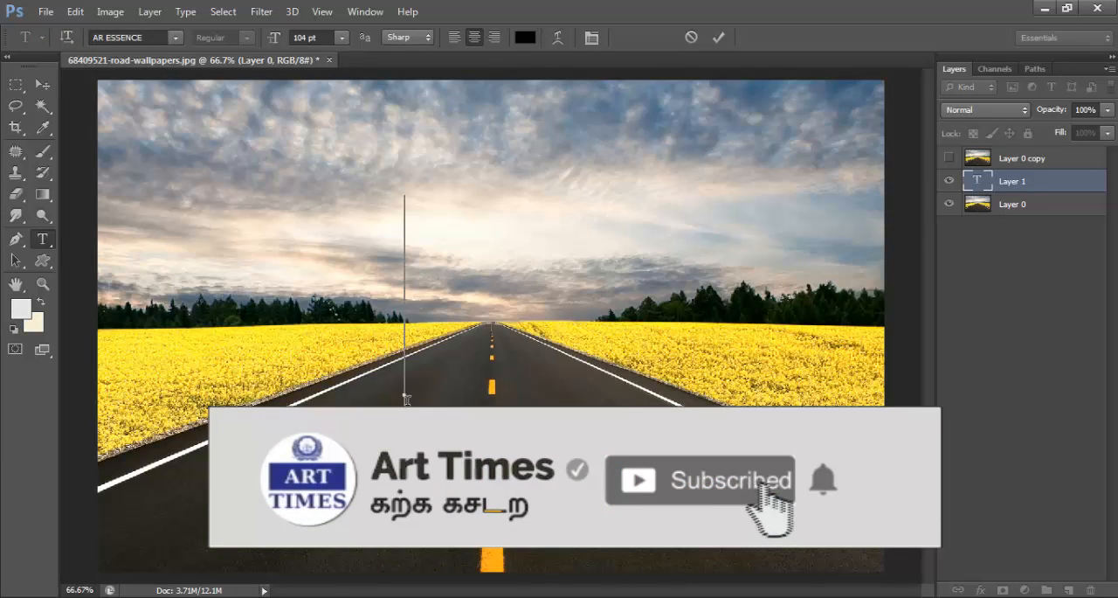
{"action": "type", "text": "LI"}
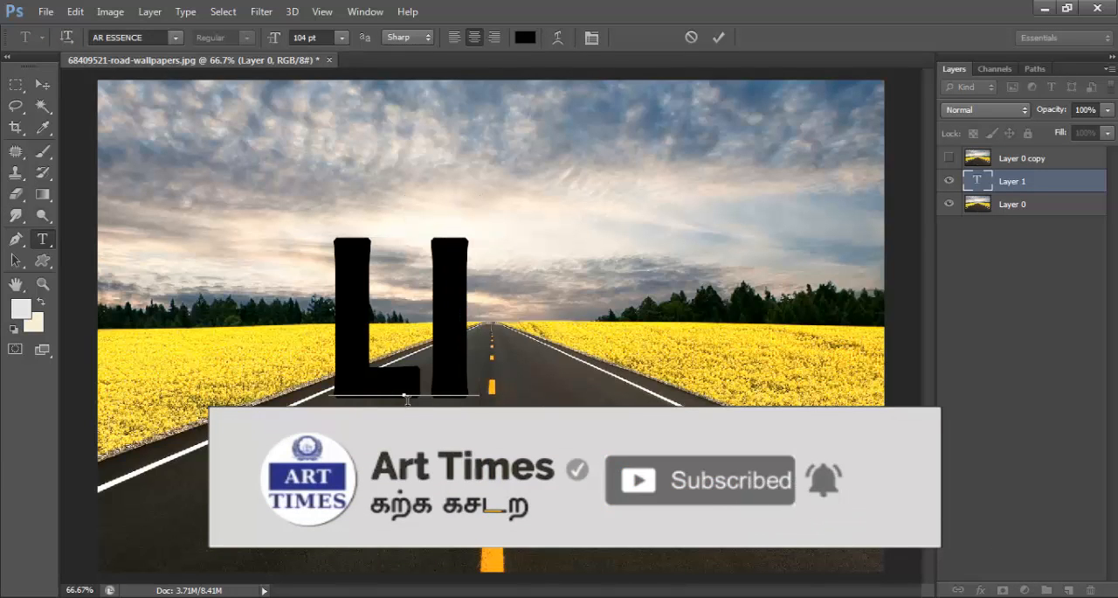
{"action": "type", "text": "GHT"}
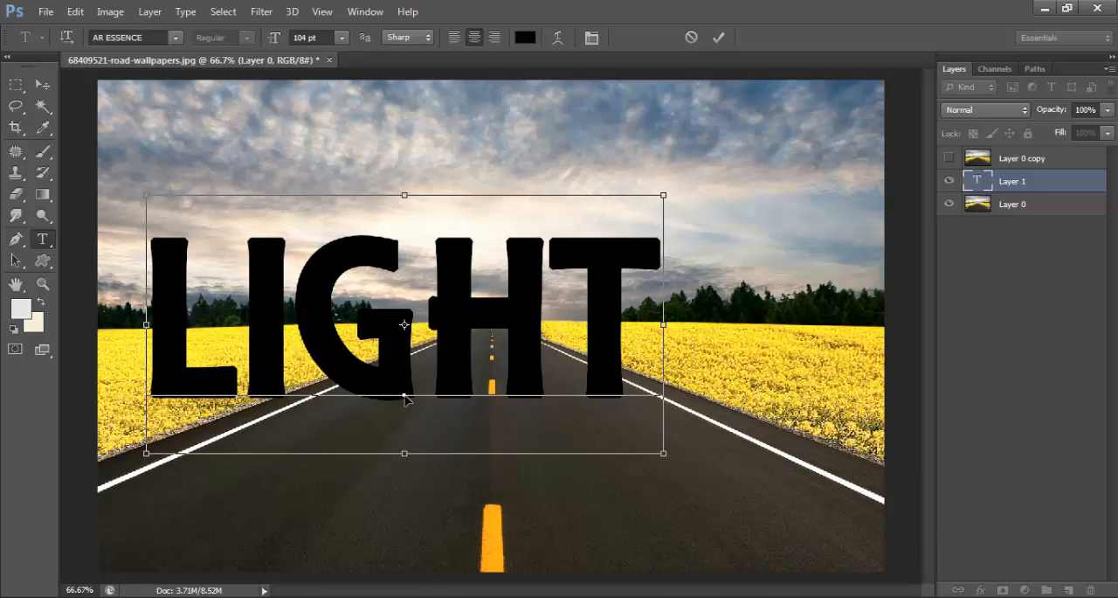
- Set the whole LIGHT text to 72 pt and move it so it is centred over the road
{"action": "key", "text": "ctrl+a"}
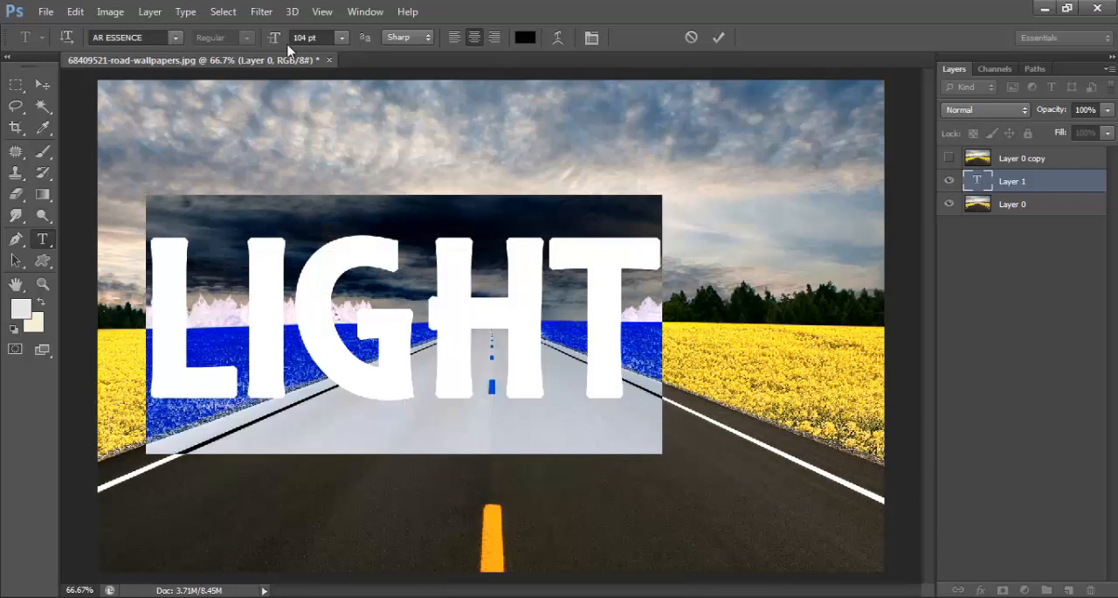
{"action": "left_click", "coordinate": [342, 39]}
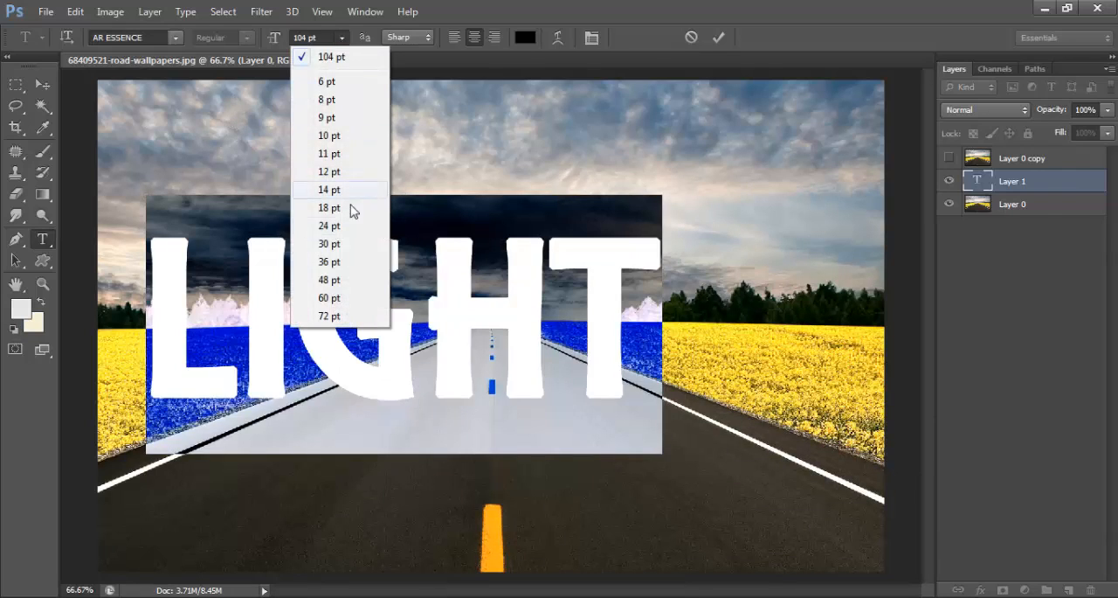
{"action": "left_click", "coordinate": [343, 316]}
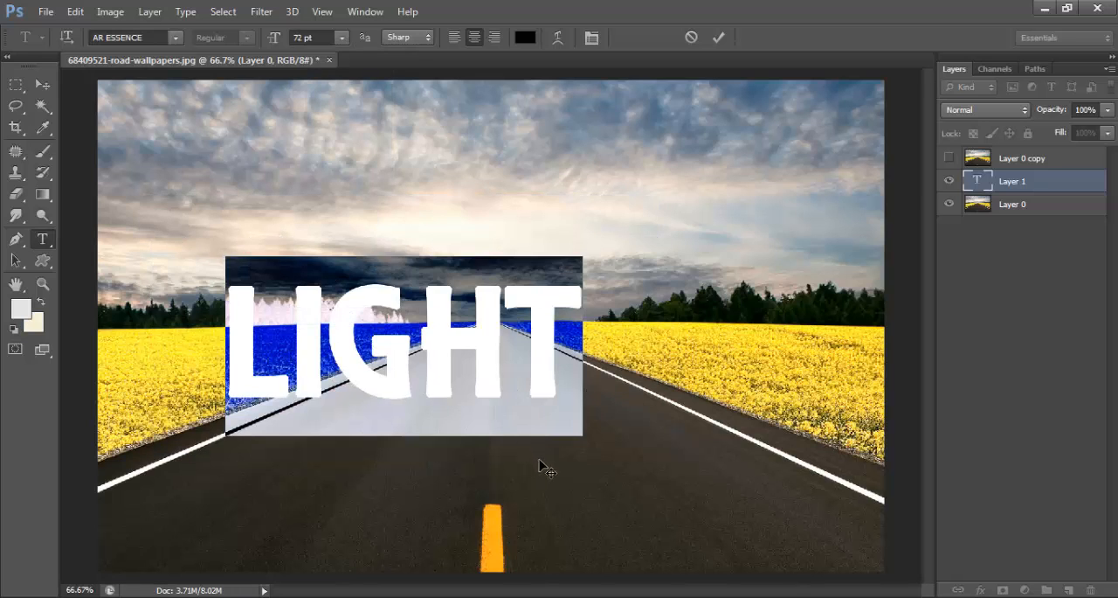
{"action": "left_click_drag", "start_coordinate": [536, 464], "coordinate": [628, 456]}
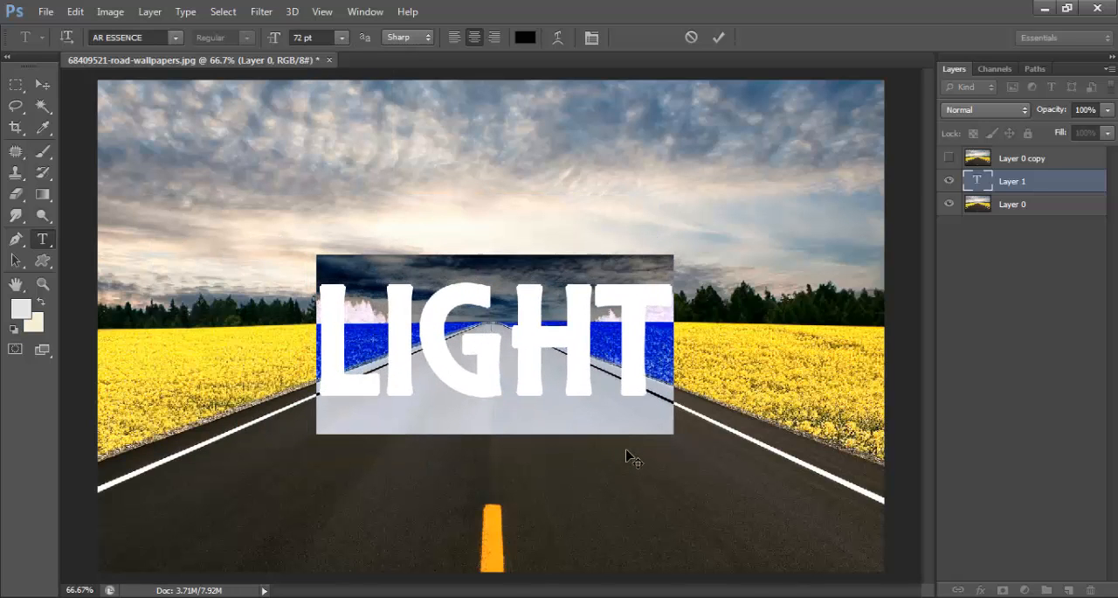
- Set the LIGHT text colour to white (ffffff)
{"action": "left_click", "coordinate": [530, 38]}
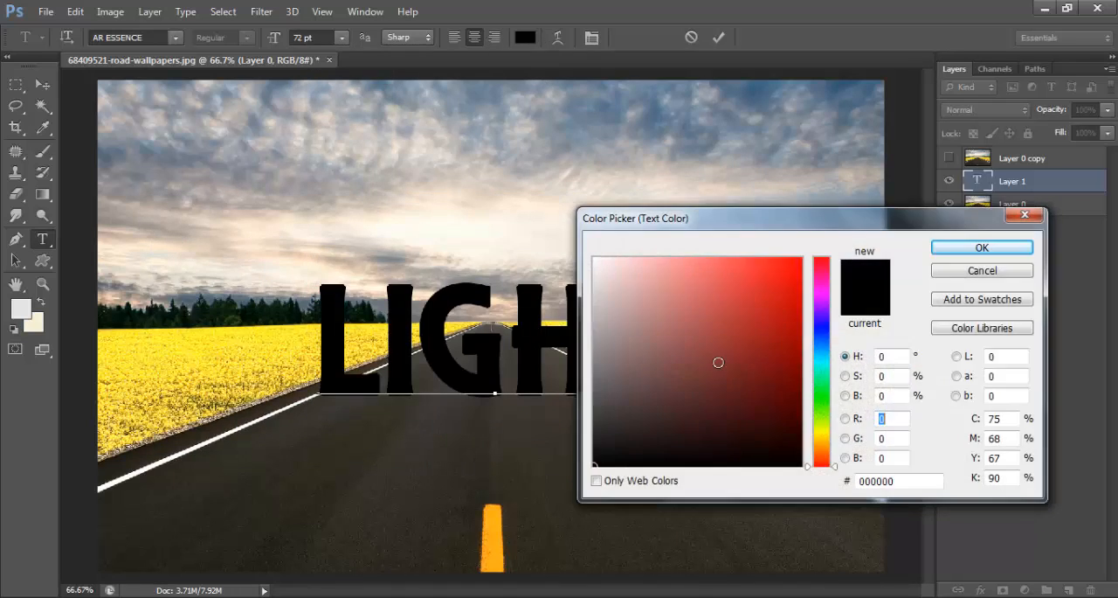
{"action": "left_click_drag", "start_coordinate": [718, 362], "coordinate": [562, 219]}
{"action": "left_click", "coordinate": [989, 253]}
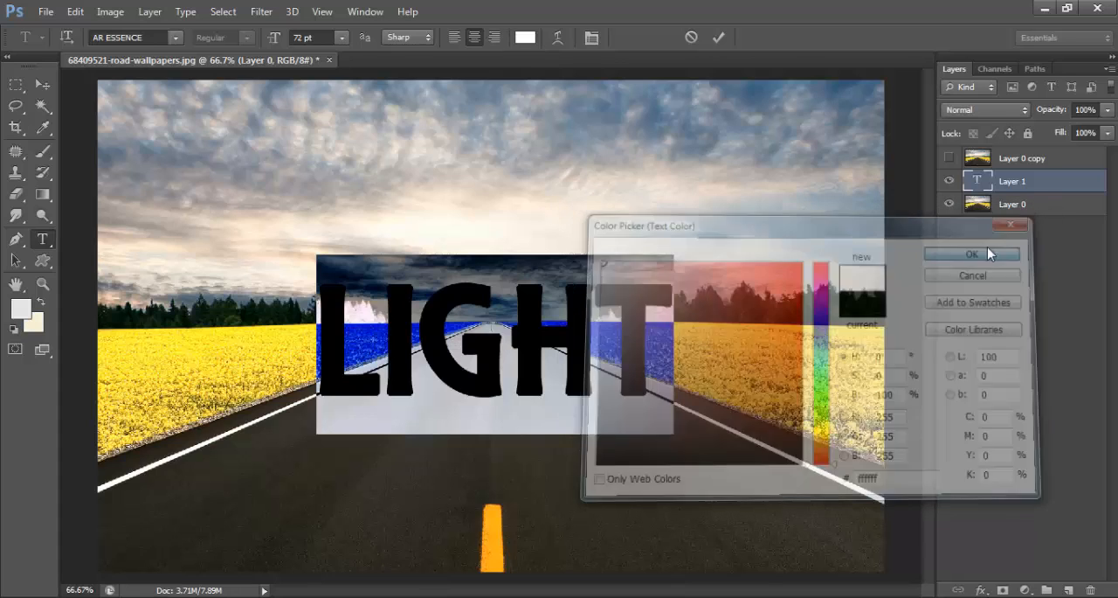
- Set the LIGHT text's font to Kenyan Coffee
{"action": "left_click", "coordinate": [166, 40]}
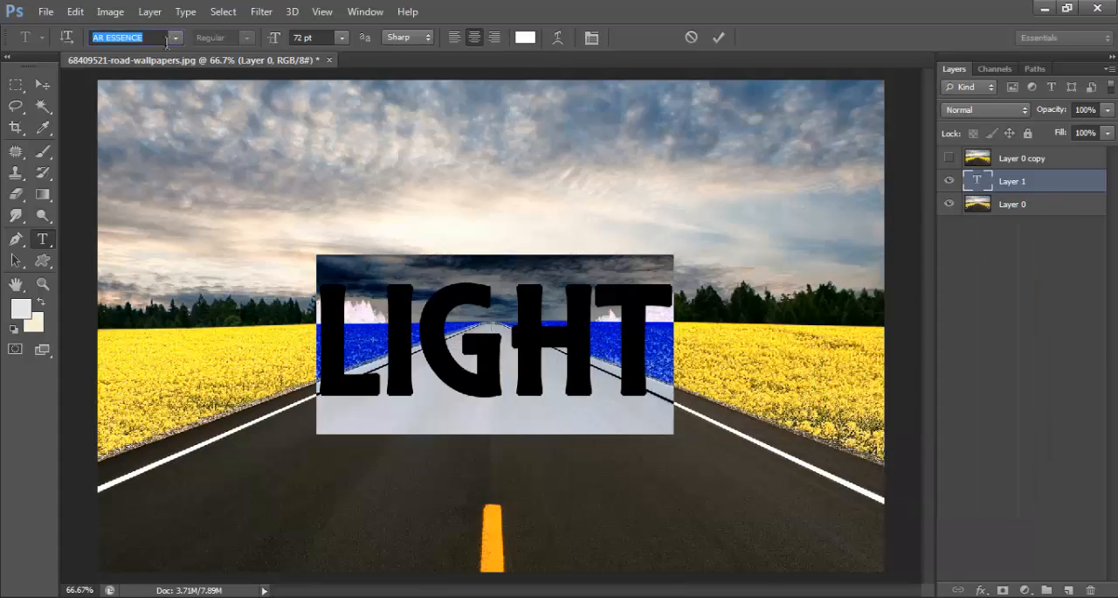
{"action": "type", "text": "Kenyan Coffee"}
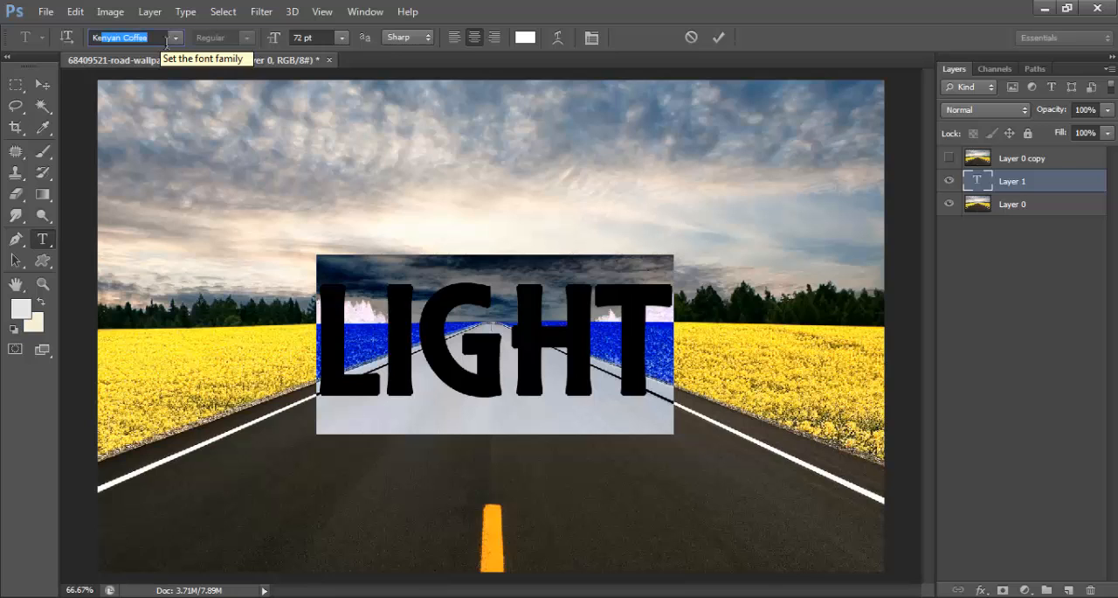
{"action": "key", "text": "Return"}
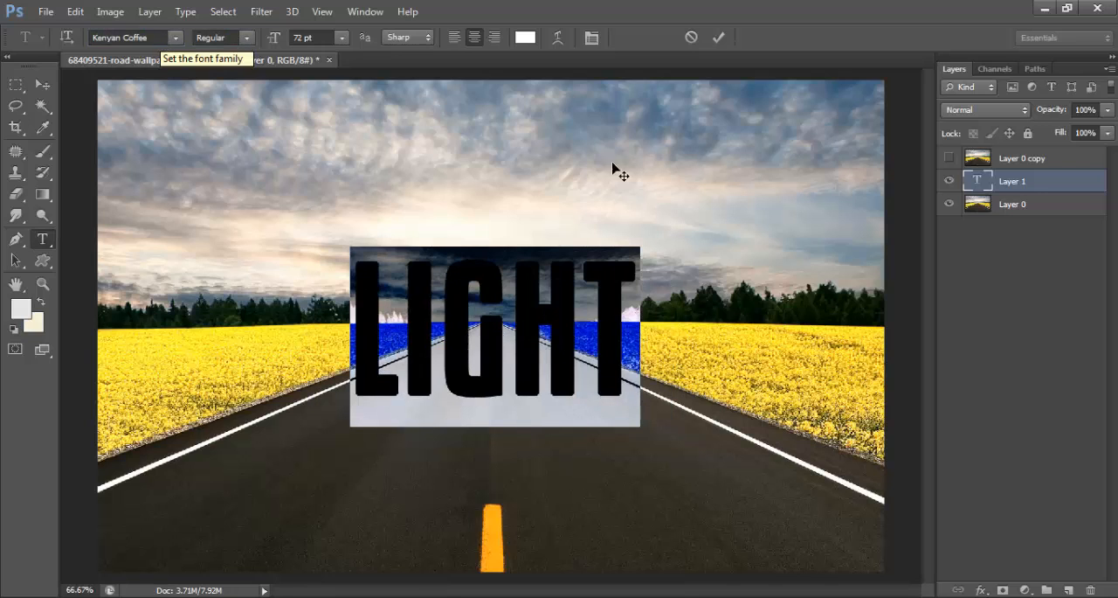
- Turn off Faux Bold for the LIGHT text, close the character settings, and commit the text
{"action": "left_click", "coordinate": [593, 40]}
{"action": "left_click", "coordinate": [962, 532]}
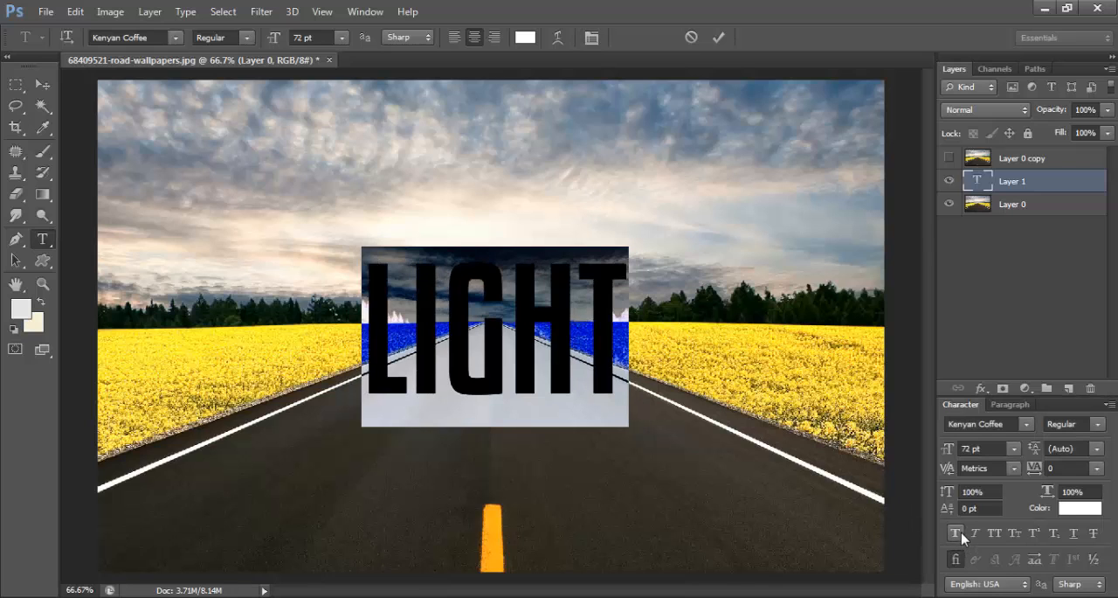
{"action": "left_click", "coordinate": [1104, 409]}
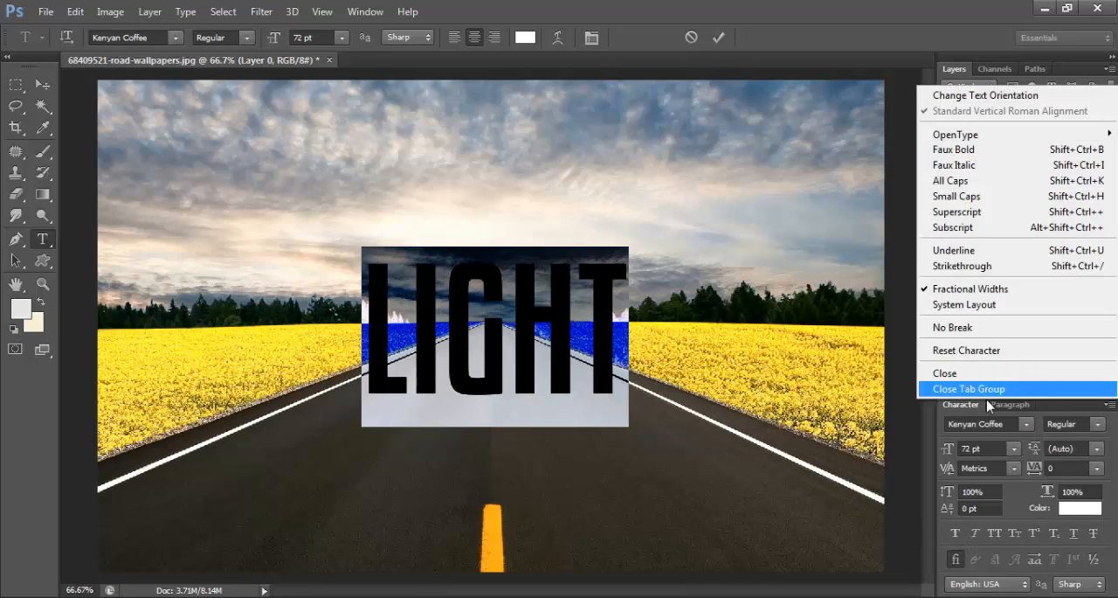
{"action": "left_click", "coordinate": [988, 390]}
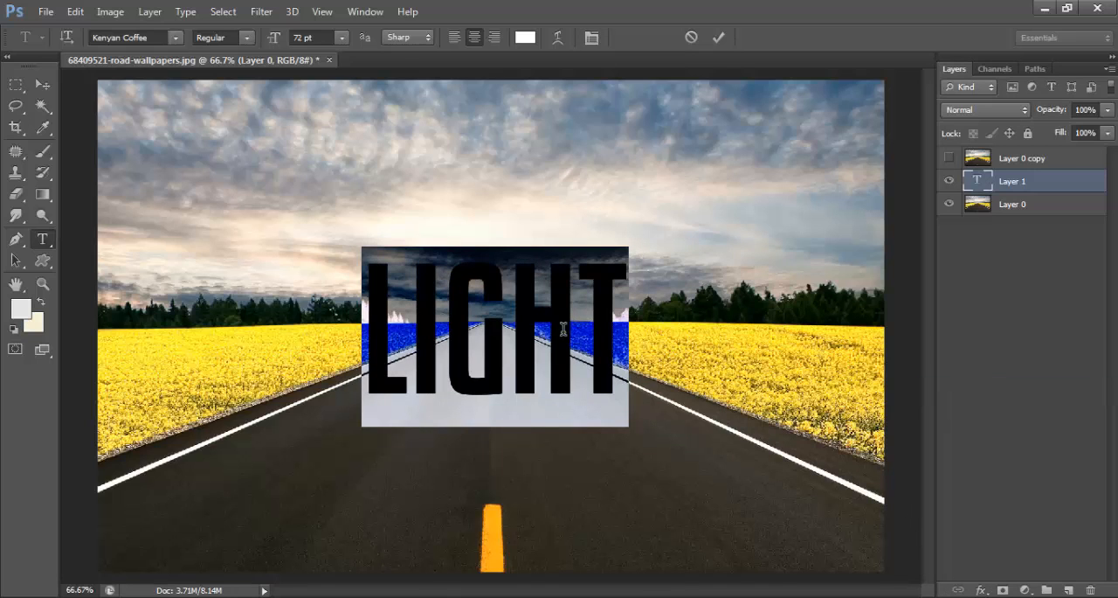
{"action": "left_click", "coordinate": [719, 37]}
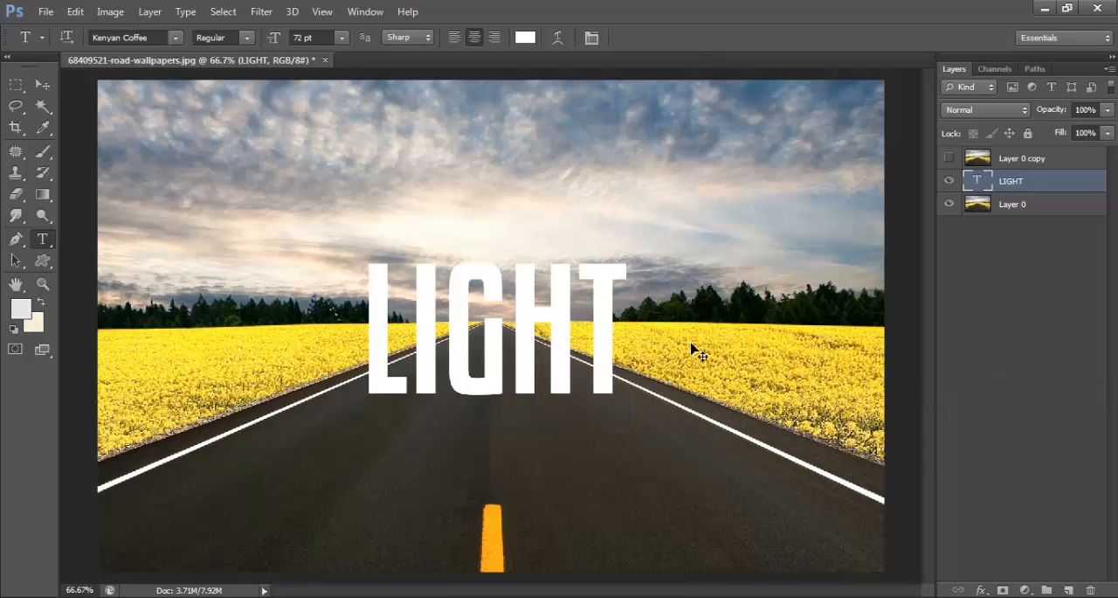
{"action": "key", "text": "ctrl+t"}
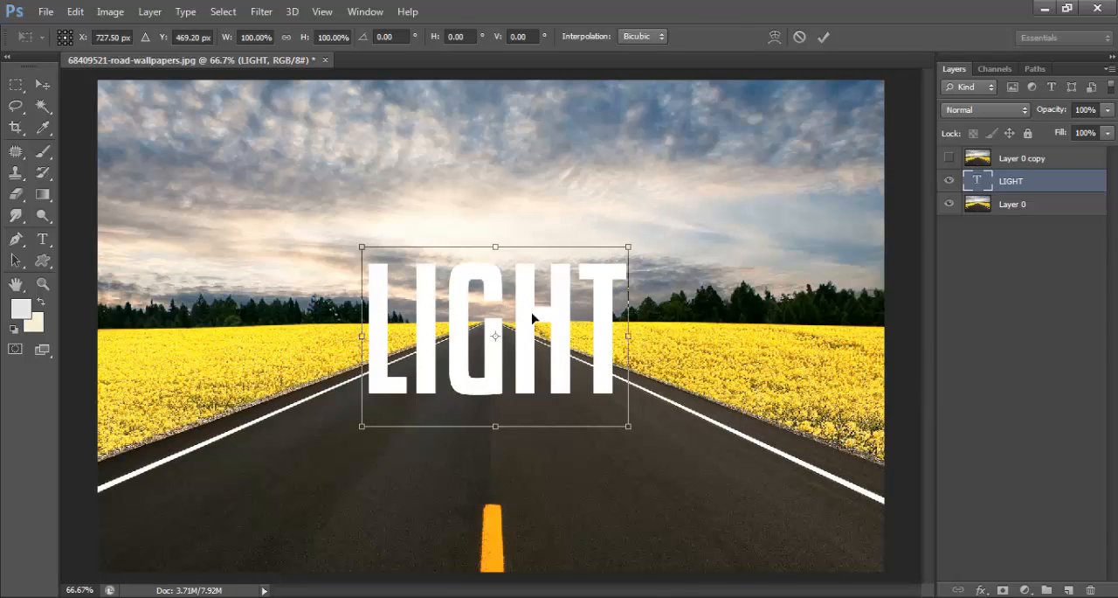
{"action": "left_click", "coordinate": [823, 37]}
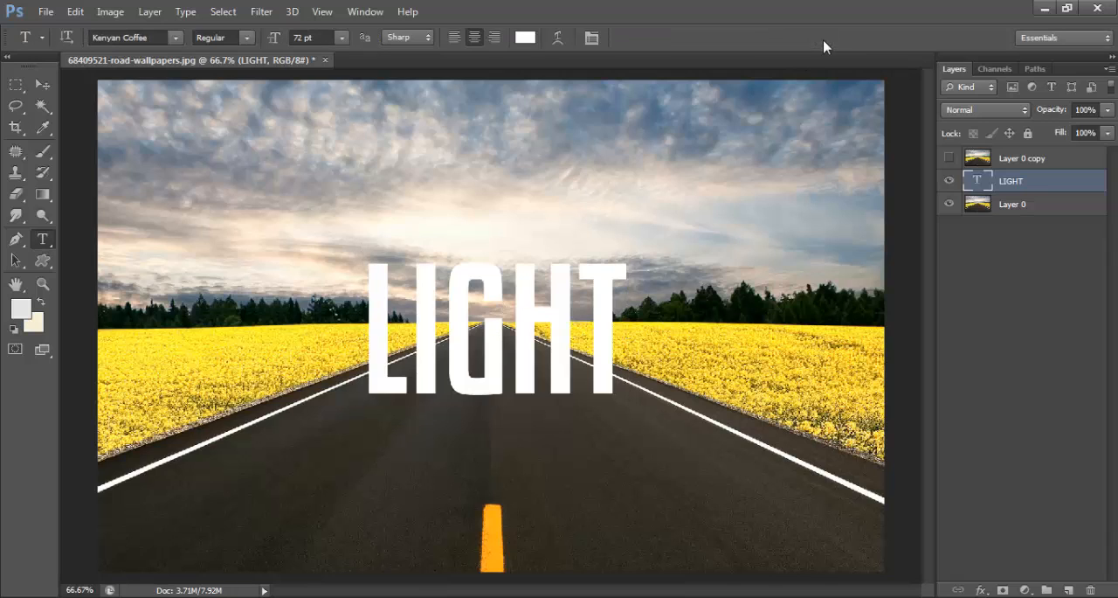
- Duplicate the LIGHT text layer and flip the copy vertically with Free Transform
{"action": "key", "text": "ctrl+j"}
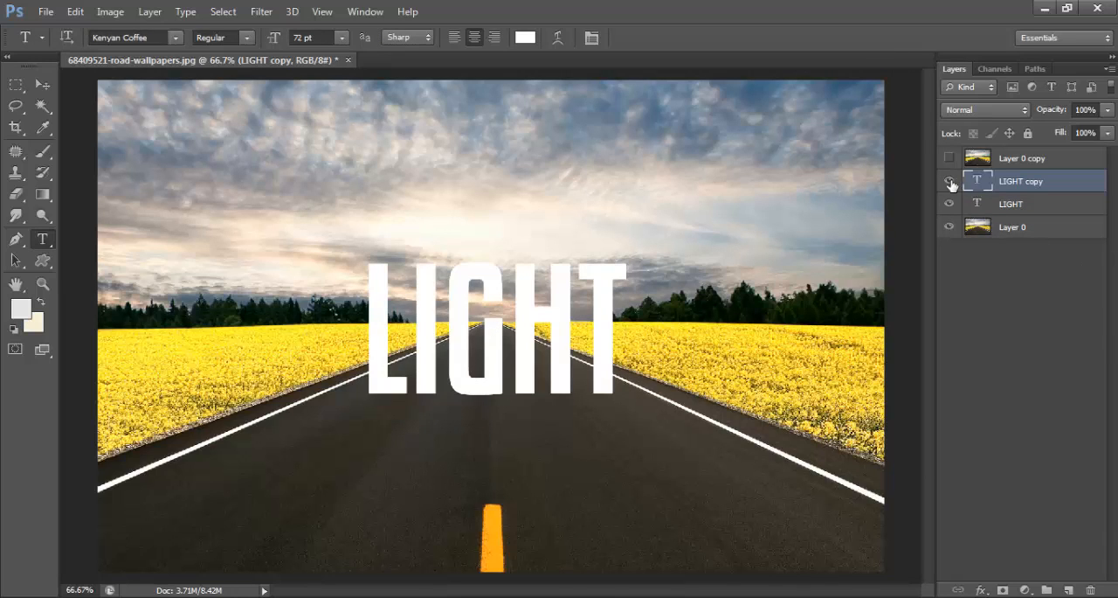
{"action": "key", "text": "ctrl+t"}
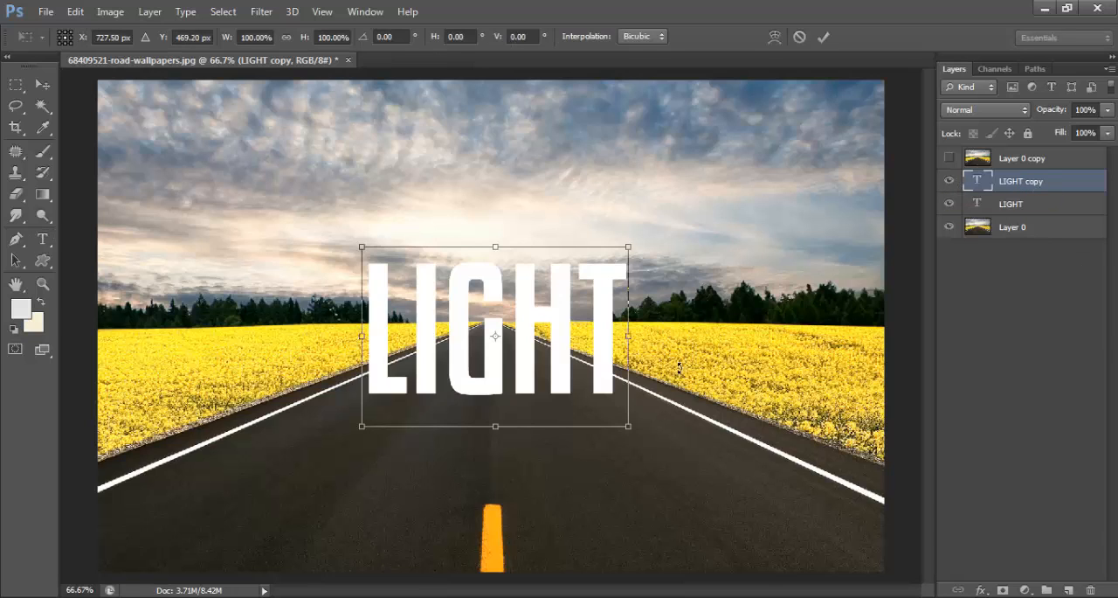
{"action": "right_click", "coordinate": [606, 353]}
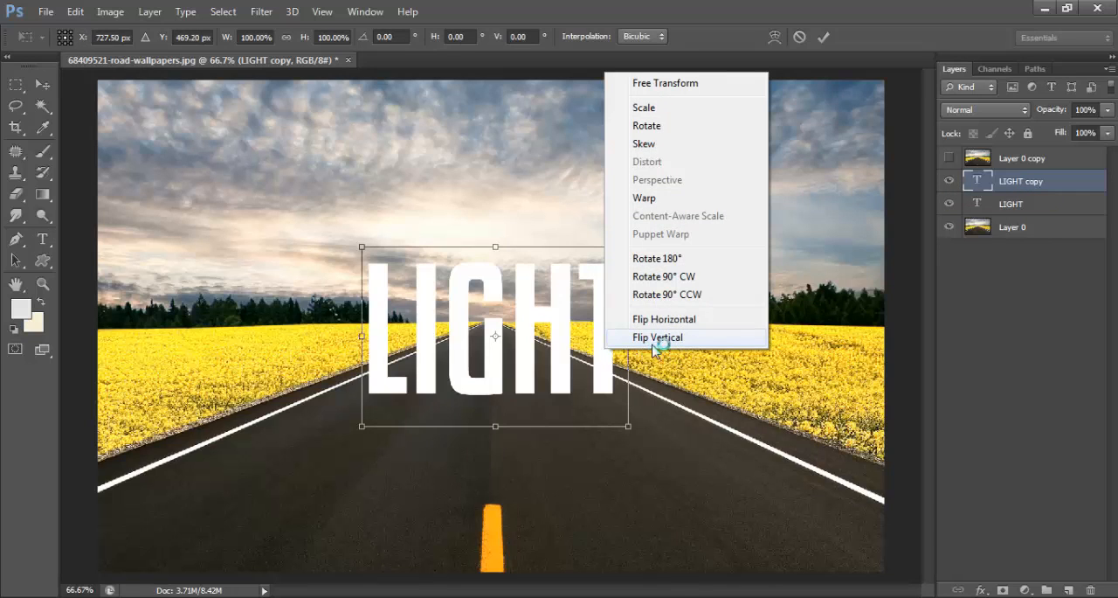
{"action": "left_click", "coordinate": [660, 337]}
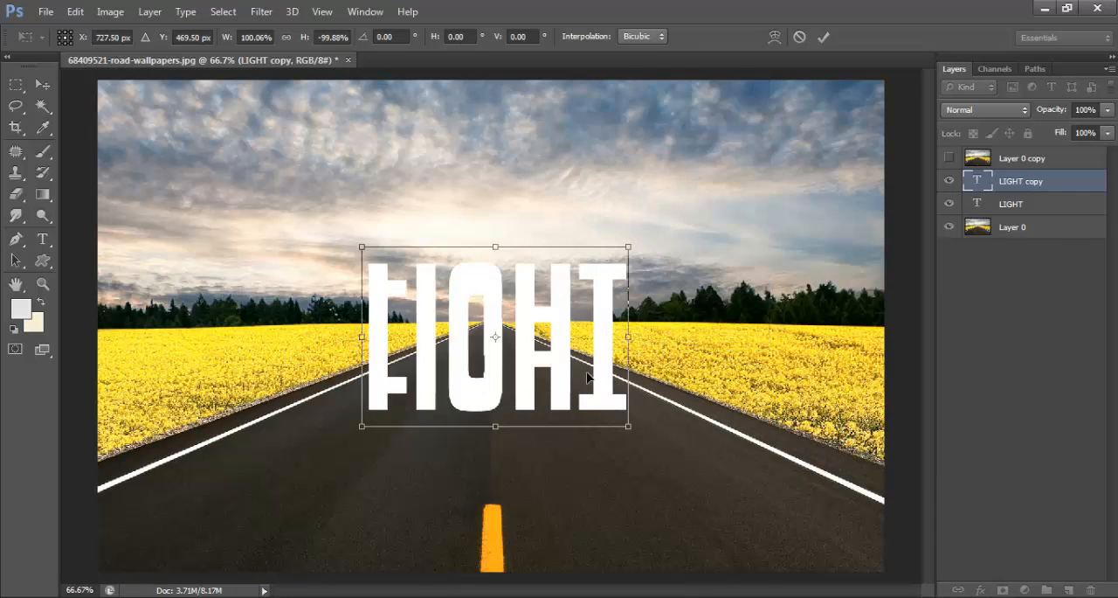
- Move the flipped LIGHT copy down until it sits directly beneath the original text, and commit the transform
{"action": "left_click_drag", "start_coordinate": [600, 374], "coordinate": [593, 499]}
{"action": "key", "text": "Up"}
{"action": "key", "text": "Up"}
{"action": "key", "text": "Up"}
{"action": "key", "text": "Up"}
{"action": "key", "text": "Up"}
{"action": "key", "text": "Up"}
{"action": "key", "text": "Up"}
{"action": "key", "text": "Up"}
{"action": "key", "text": "Up"}
{"action": "key", "text": "Up"}
{"action": "key", "text": "Up"}
{"action": "key", "text": "Up"}
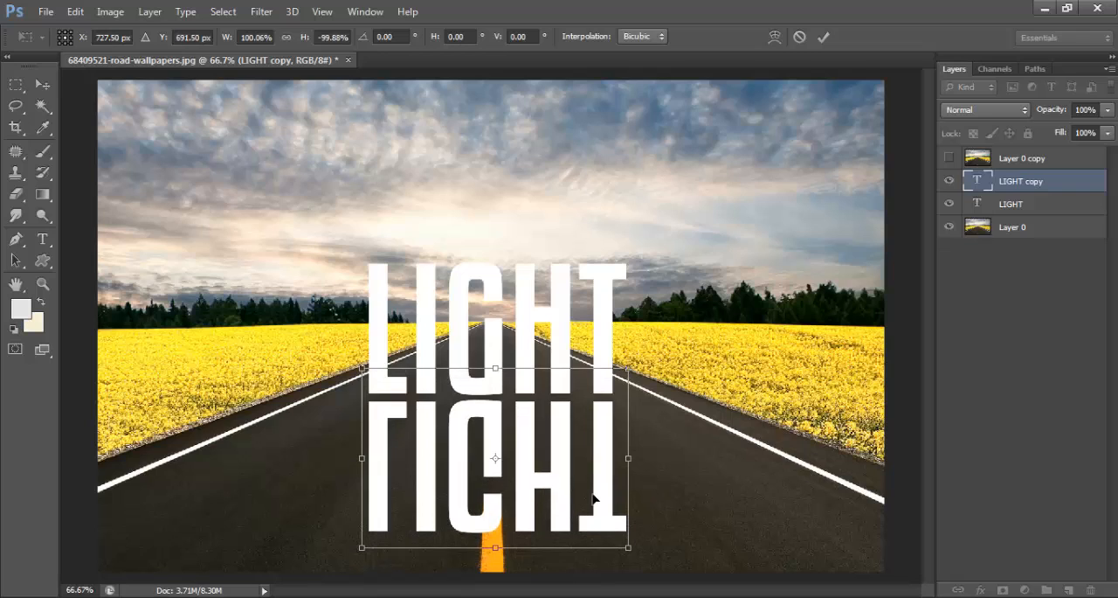
{"action": "key", "text": "Up"}
{"action": "key", "text": "Up"}
{"action": "key", "text": "Up"}
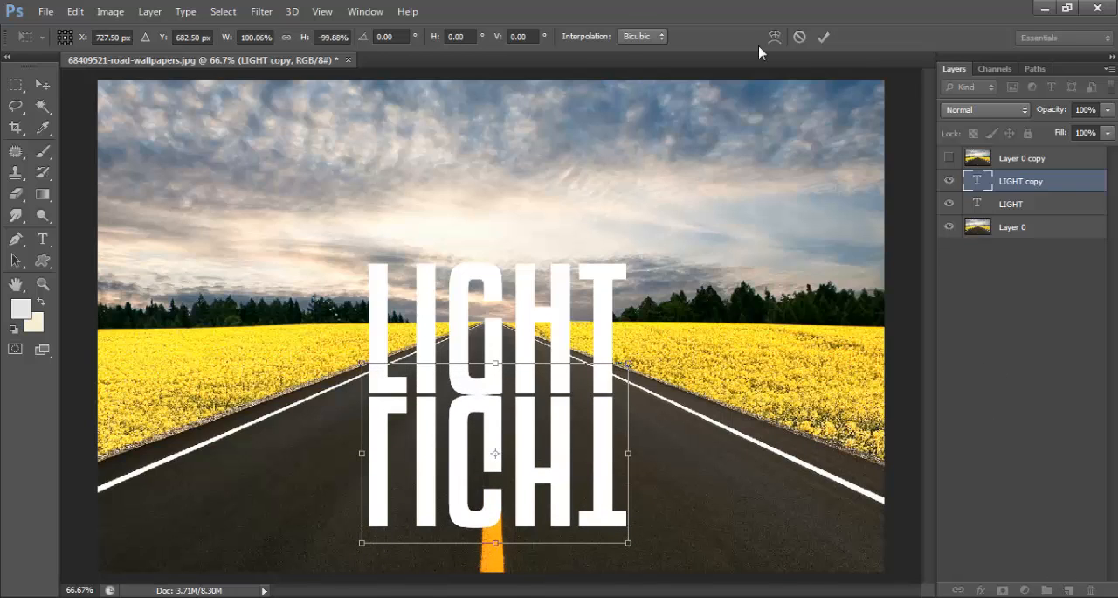
{"action": "left_click", "coordinate": [824, 36]}
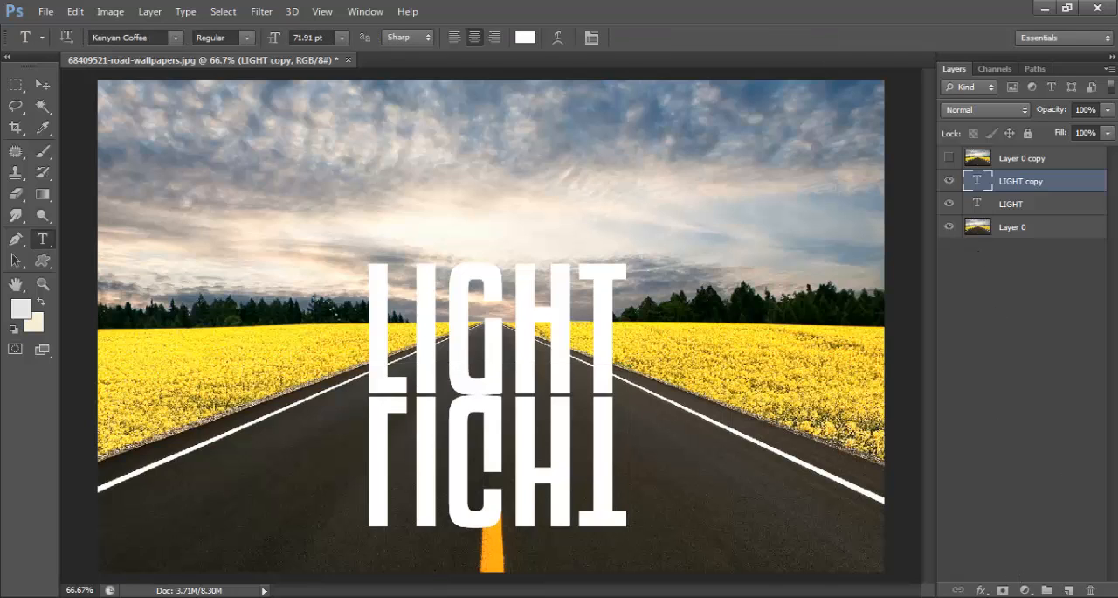
- Rasterize the flipped LIGHT copy by merging it with a new empty layer
{"action": "left_click", "coordinate": [1068, 590]}
{"action": "left_click", "coordinate": [1019, 215], "text": "shift"}
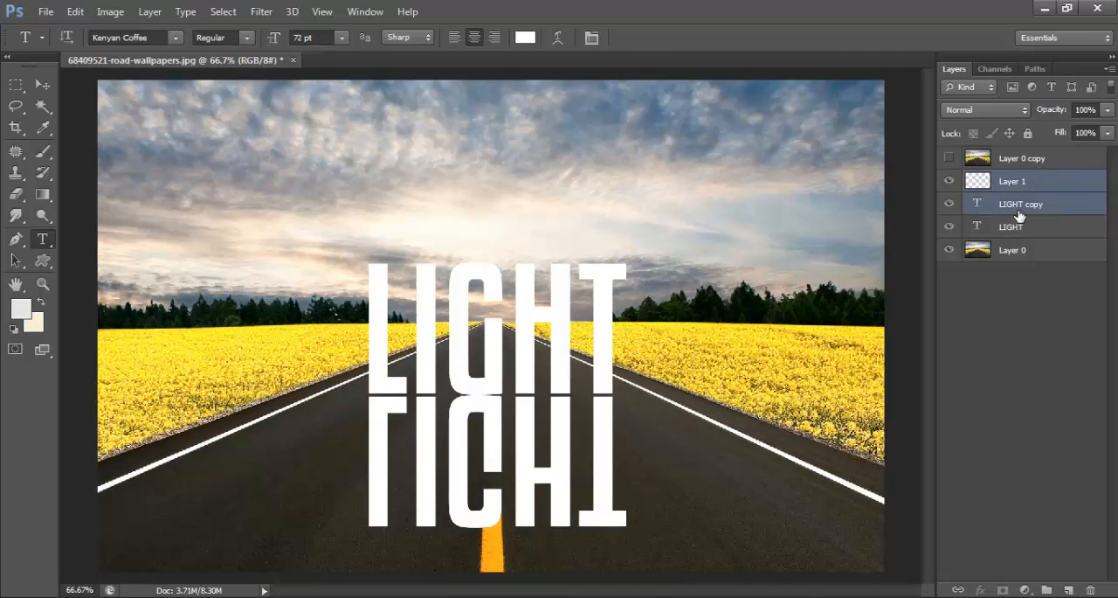
{"action": "key", "text": "ctrl+e"}
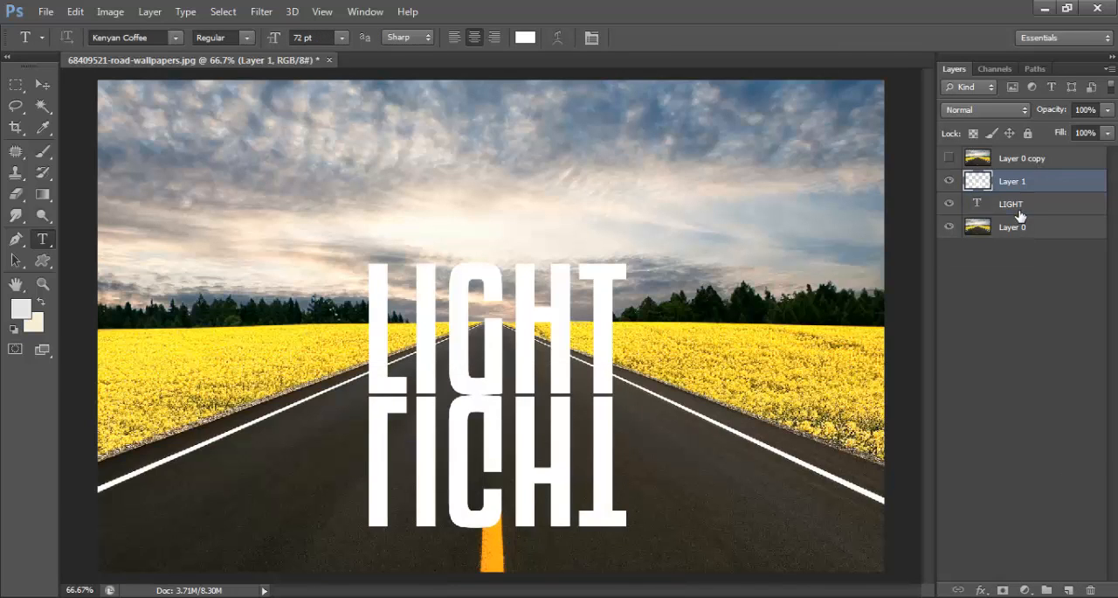
- Apply a Perspective transform to the mirrored text, spreading its lower edge outward to nearly the full width of the road
{"action": "key", "text": "ctrl+t"}
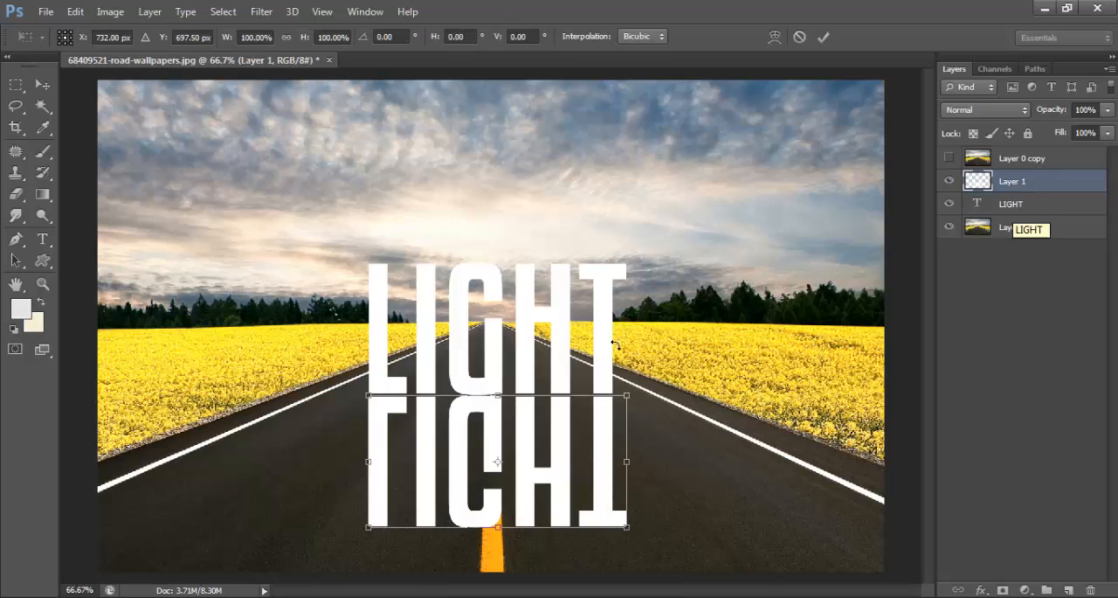
{"action": "right_click", "coordinate": [565, 432]}
{"action": "left_click", "coordinate": [622, 265]}
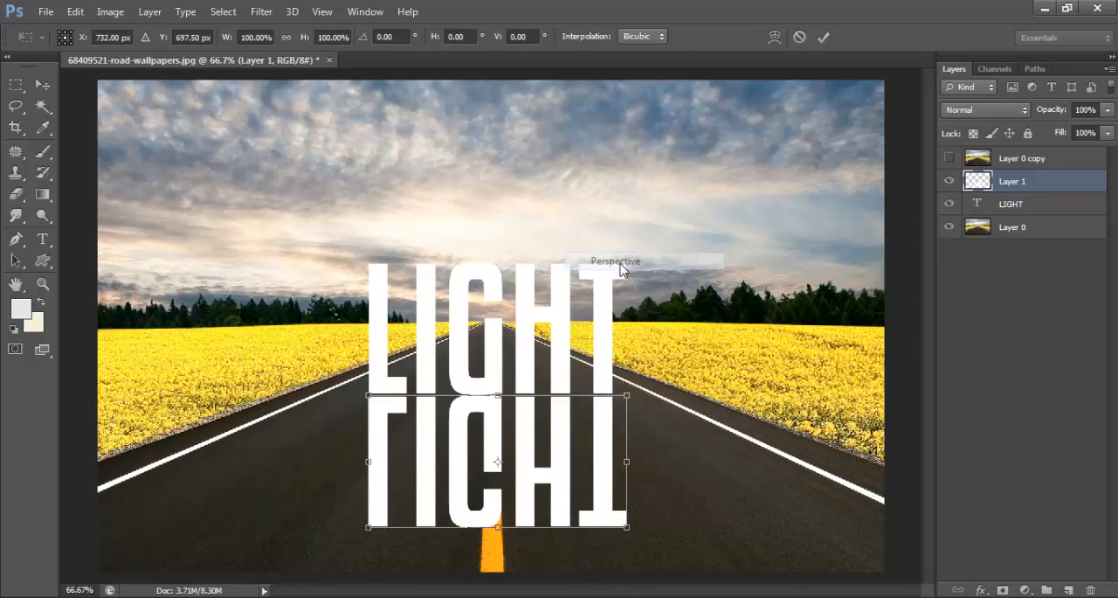
{"action": "left_click_drag", "start_coordinate": [629, 534], "coordinate": [882, 564]}
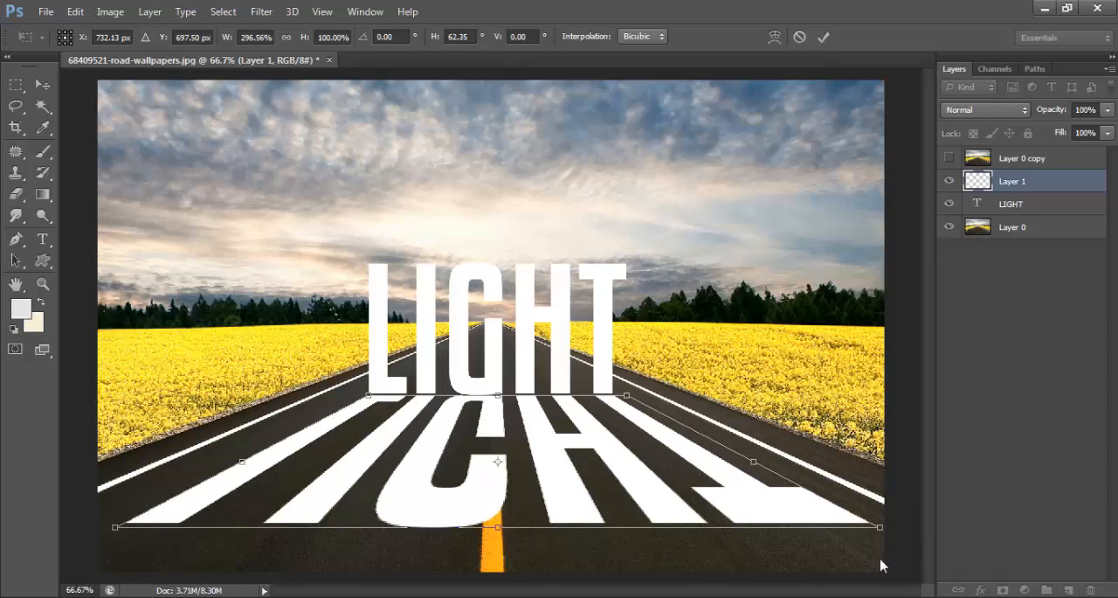
- Shorten the mirrored text from its lower edge to about 79% height with Free Transform, and commit it
{"action": "right_click", "coordinate": [556, 467]}
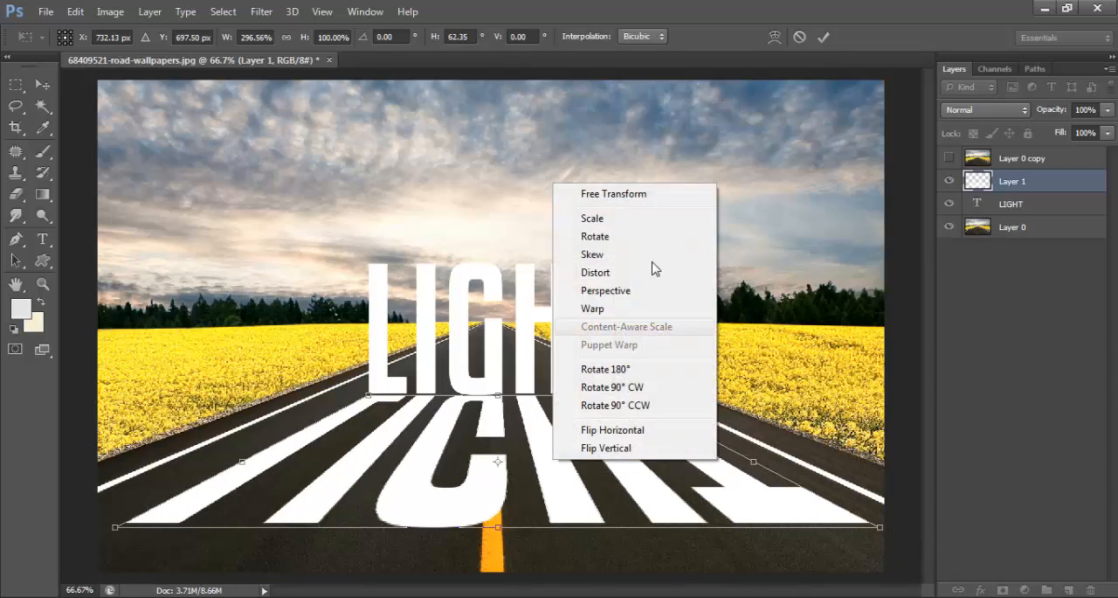
{"action": "left_click", "coordinate": [643, 198]}
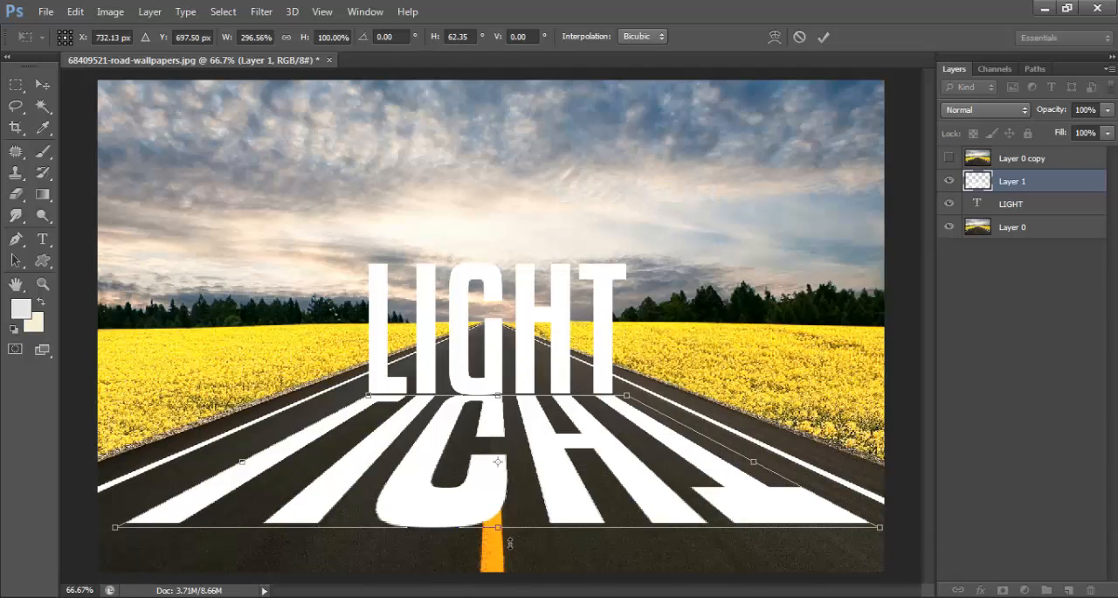
{"action": "left_click_drag", "start_coordinate": [503, 536], "coordinate": [500, 508]}
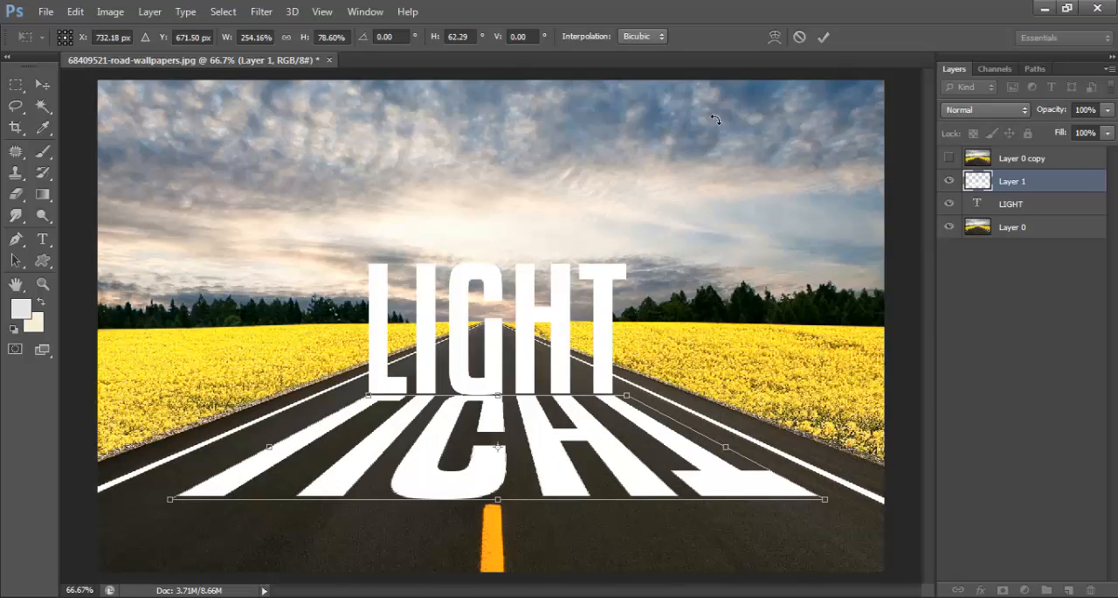
{"action": "left_click", "coordinate": [824, 37]}
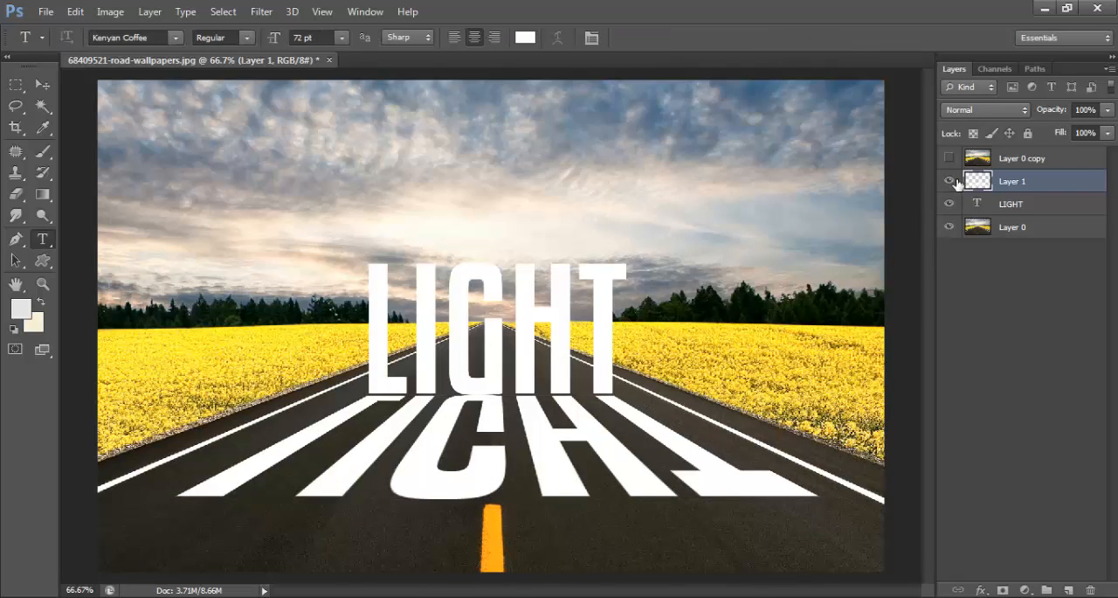
- Hide Layer 1 and move the LIGHT text layer above it in the layer stack
{"action": "left_click", "coordinate": [949, 181]}
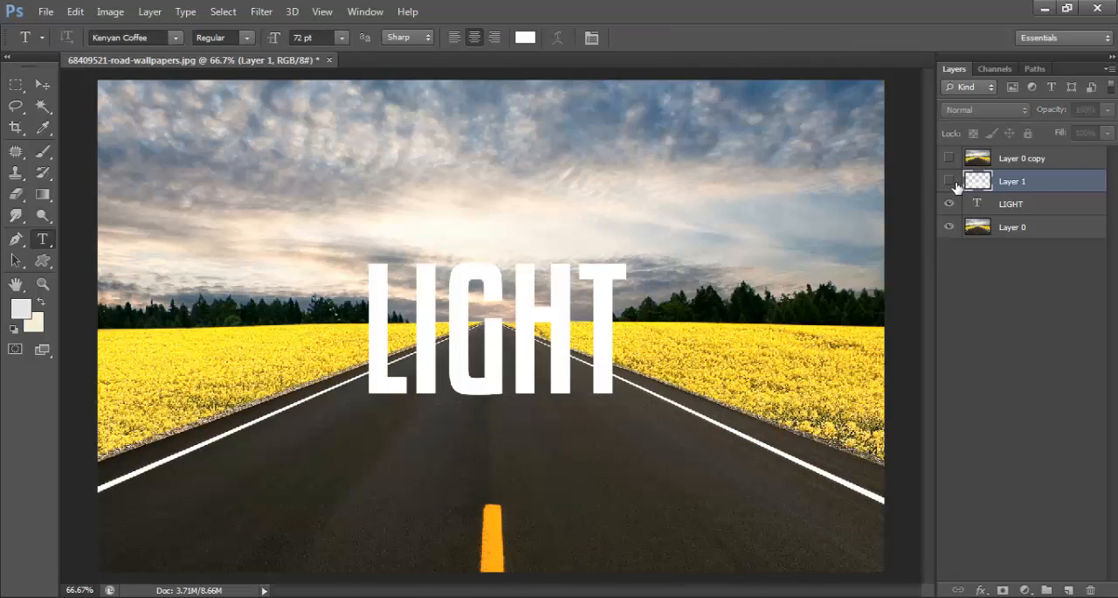
{"action": "left_click", "coordinate": [1024, 206]}
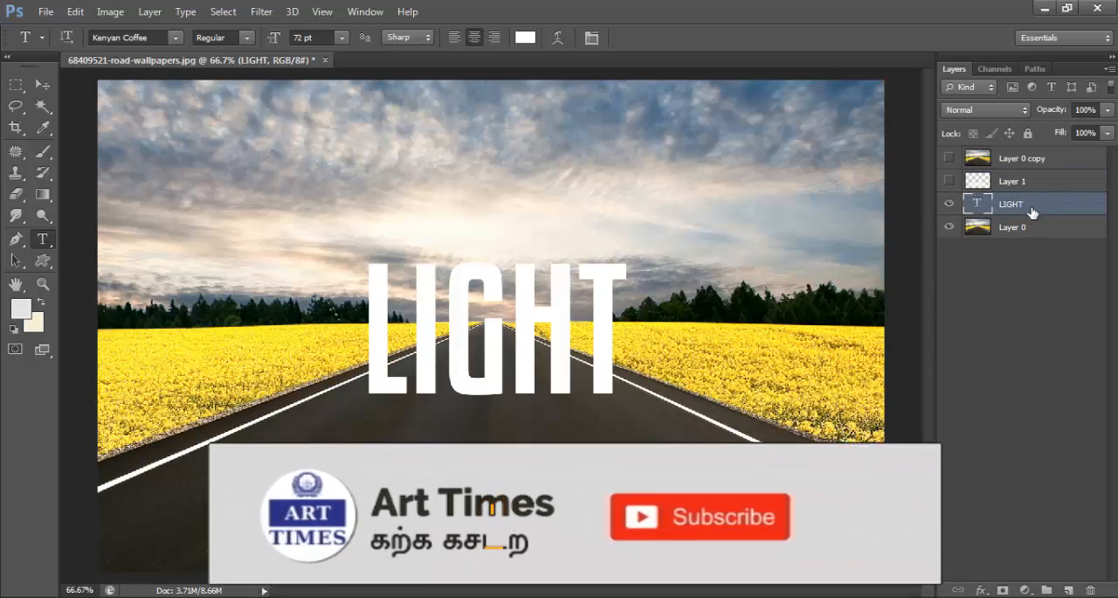
{"action": "left_click_drag", "start_coordinate": [1031, 209], "coordinate": [1028, 178]}
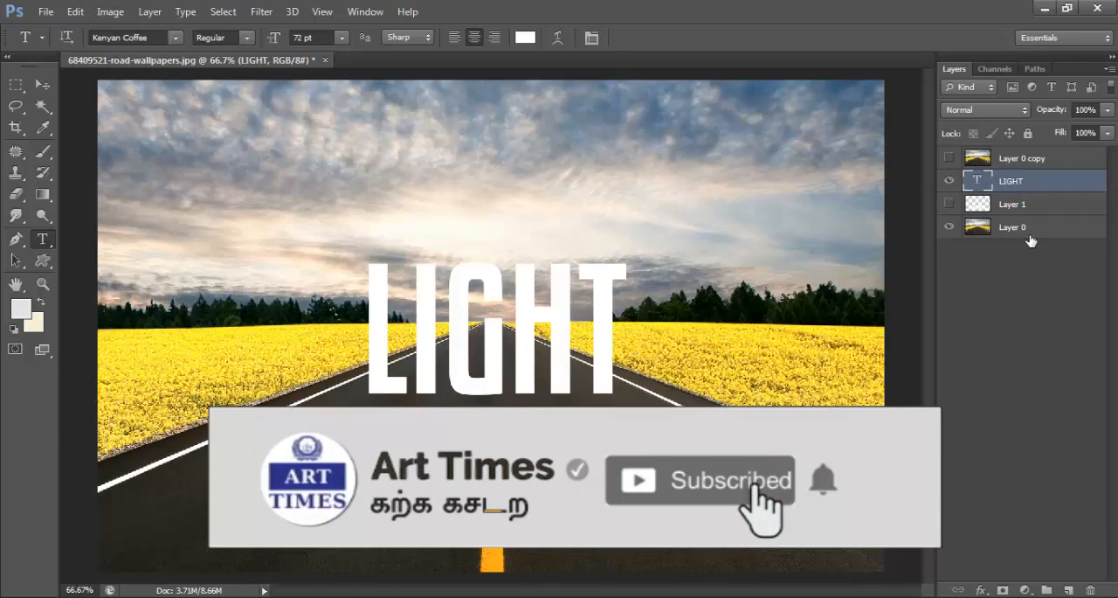
- Add a Hue/Saturation adjustment layer above Layer 0 with Lightness set to -81
{"action": "left_click", "coordinate": [1028, 236]}
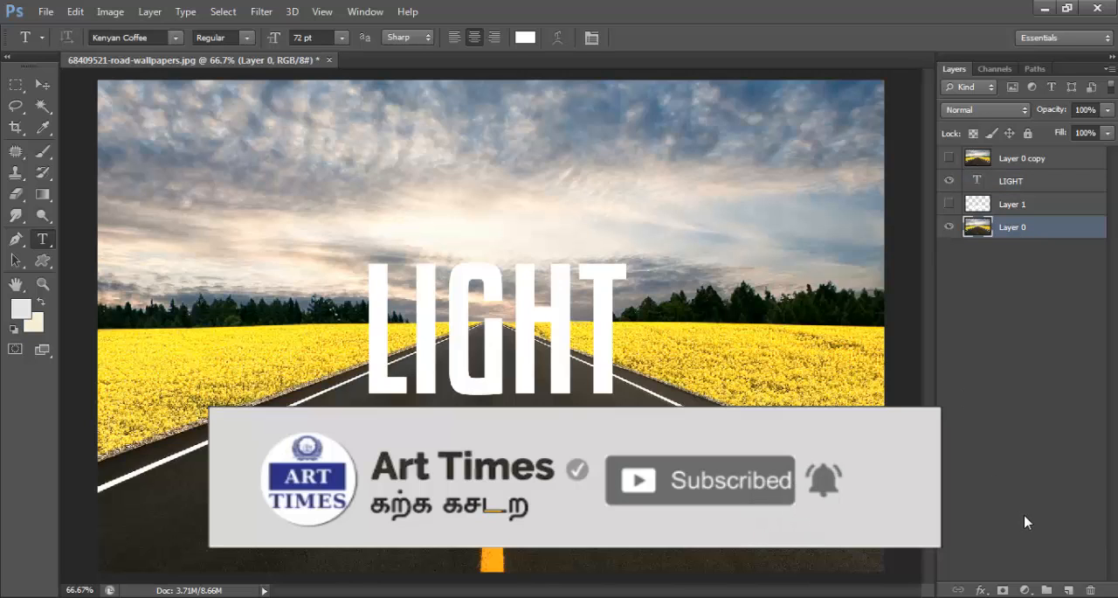
{"action": "left_click", "coordinate": [1025, 590]}
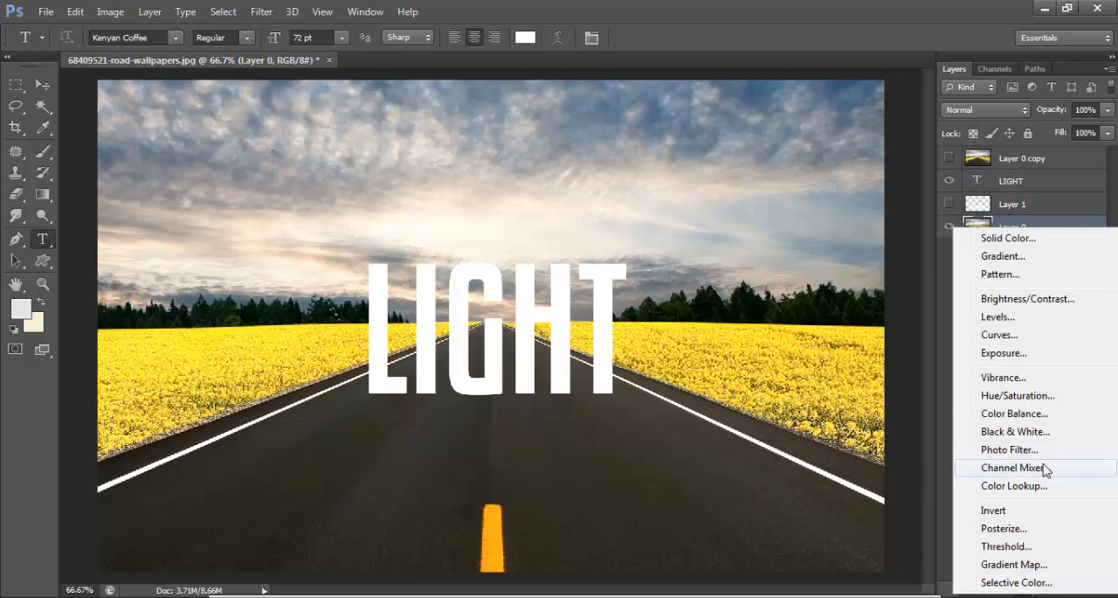
{"action": "left_click", "coordinate": [1015, 396]}
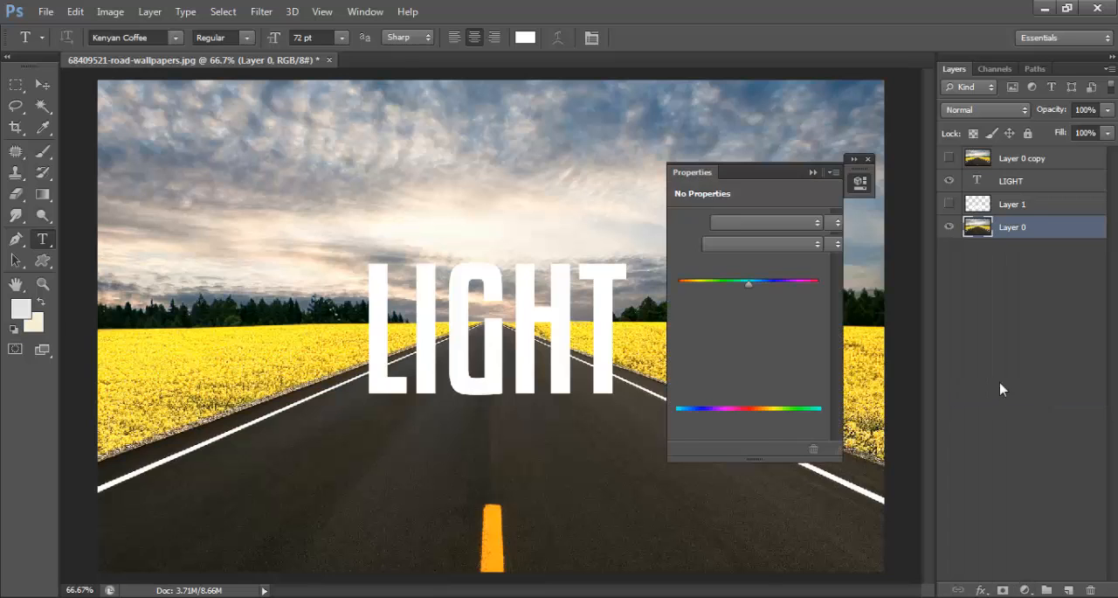
{"action": "left_click_drag", "start_coordinate": [749, 351], "coordinate": [692, 351]}
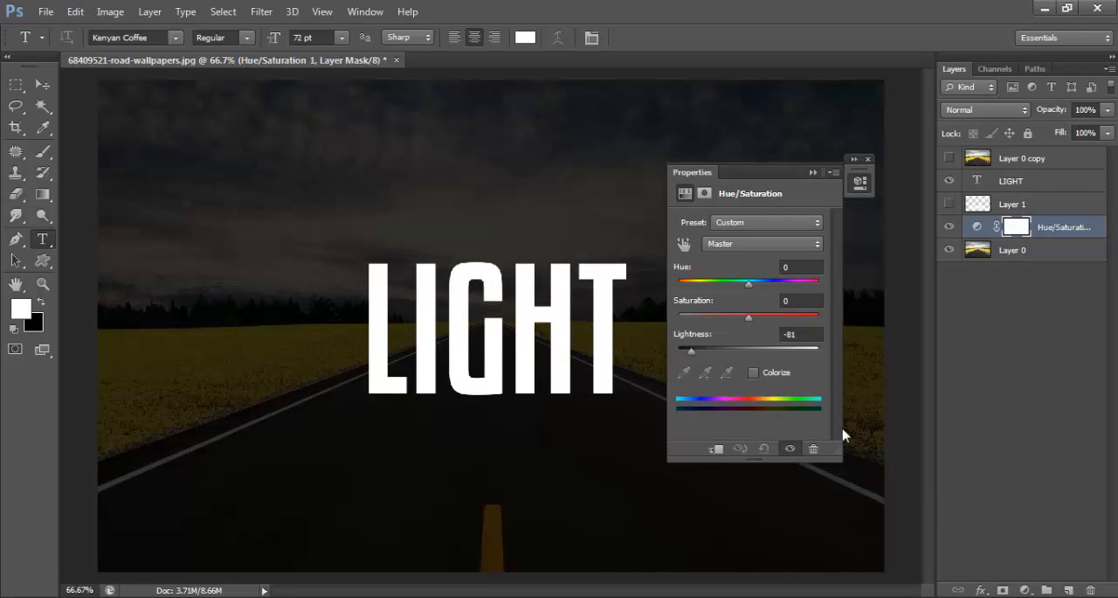
- Add a Levels adjustment layer above the Hue/Saturation layer, set the black input level to 24, and collapse its properties
{"action": "left_click", "coordinate": [1025, 590]}
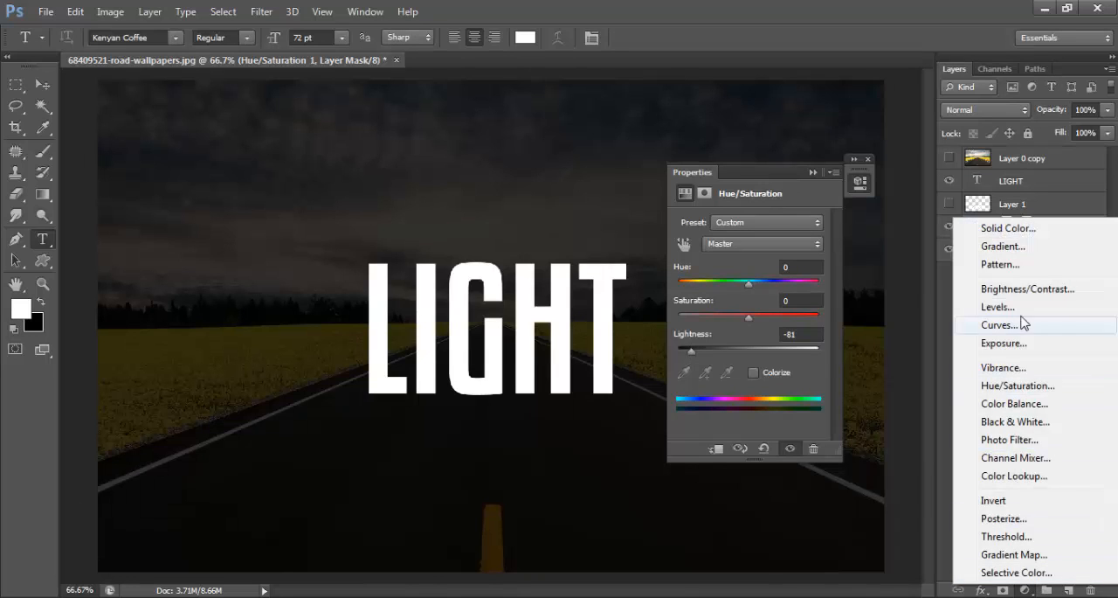
{"action": "left_click", "coordinate": [997, 307]}
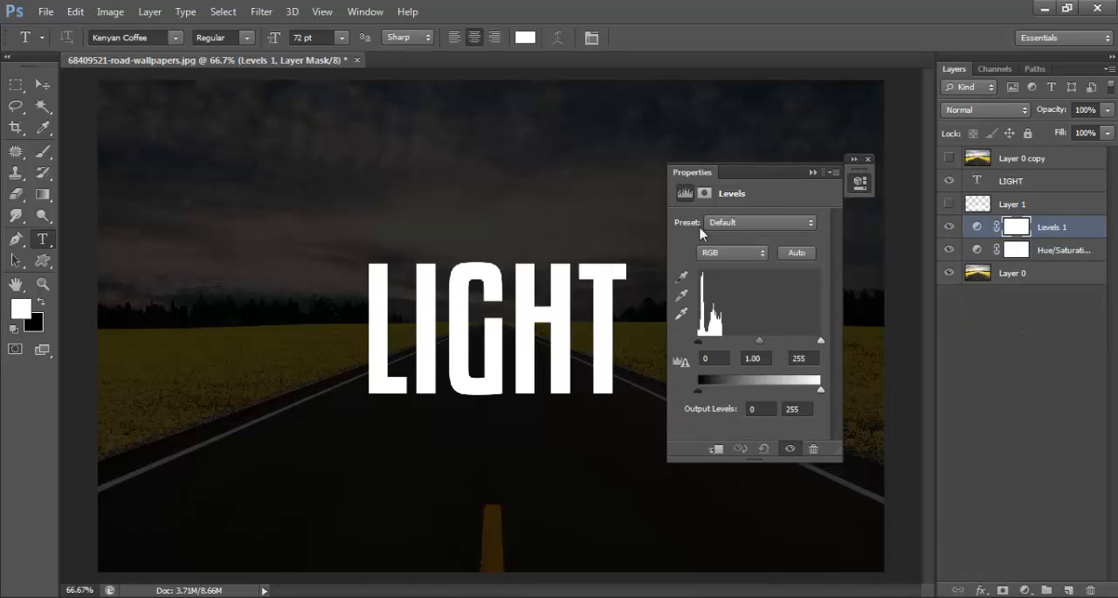
{"action": "left_click_drag", "start_coordinate": [699, 344], "coordinate": [710, 346]}
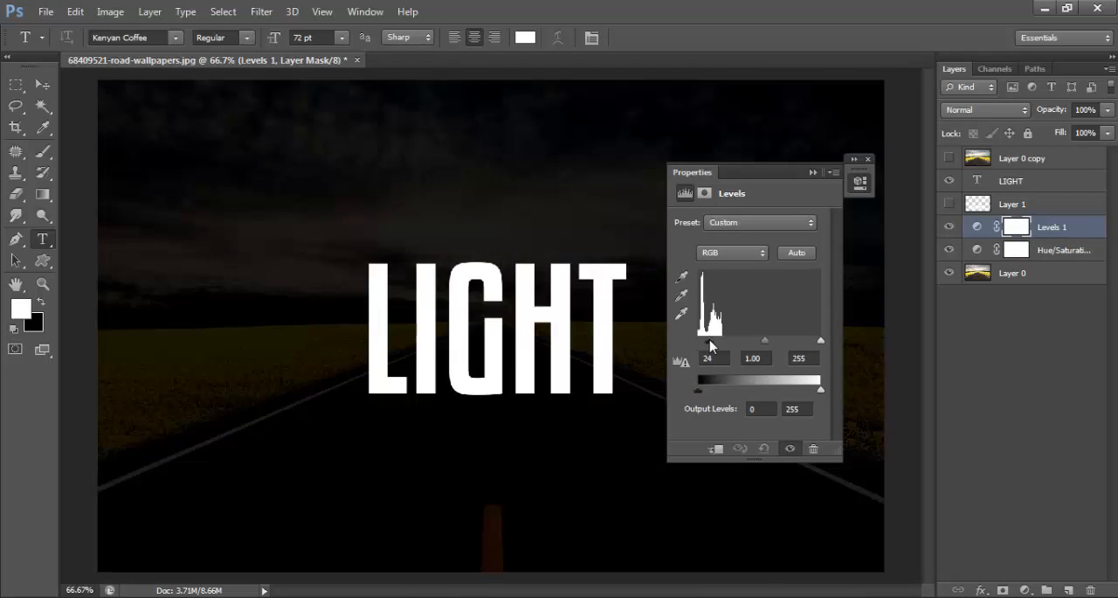
{"action": "left_click", "coordinate": [813, 172]}
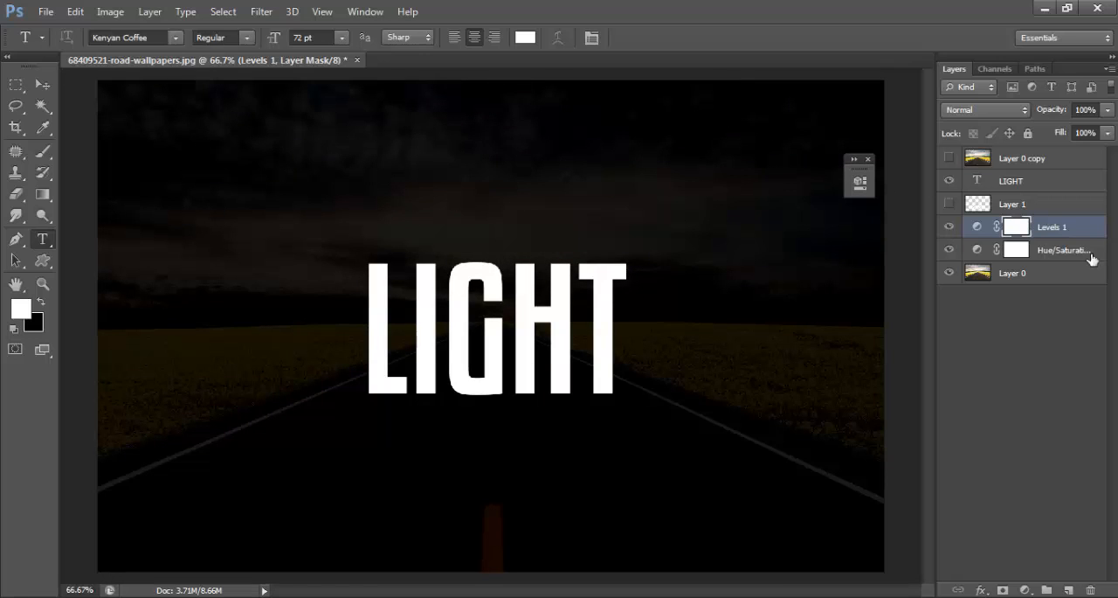
- Show Layer 0 copy and create a clipping mask from it onto the LIGHT text layer
{"action": "left_click", "coordinate": [1022, 191]}
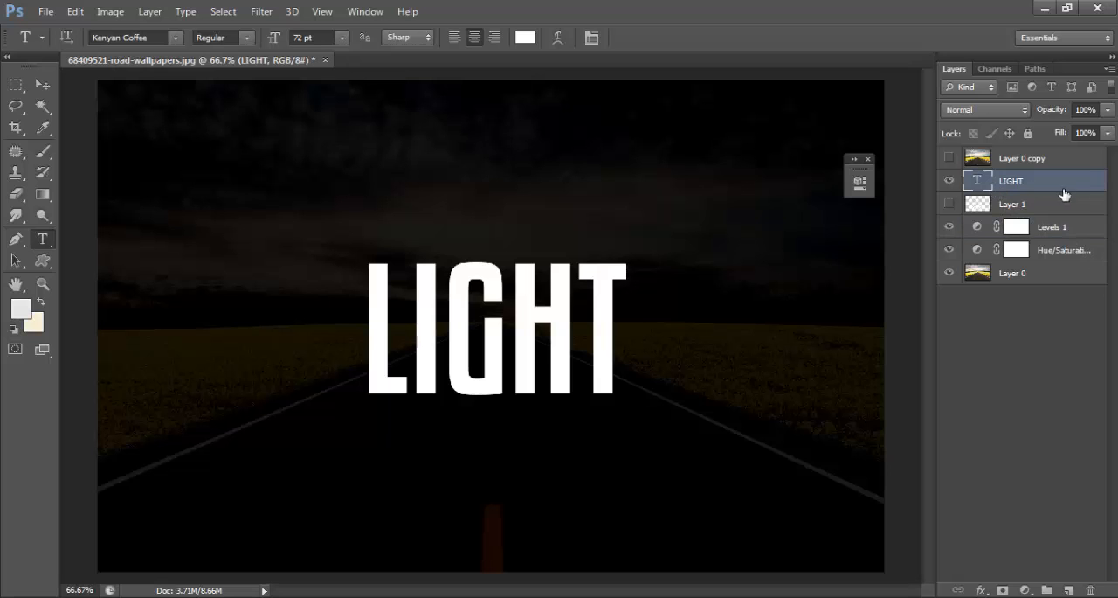
{"action": "left_click", "coordinate": [953, 158]}
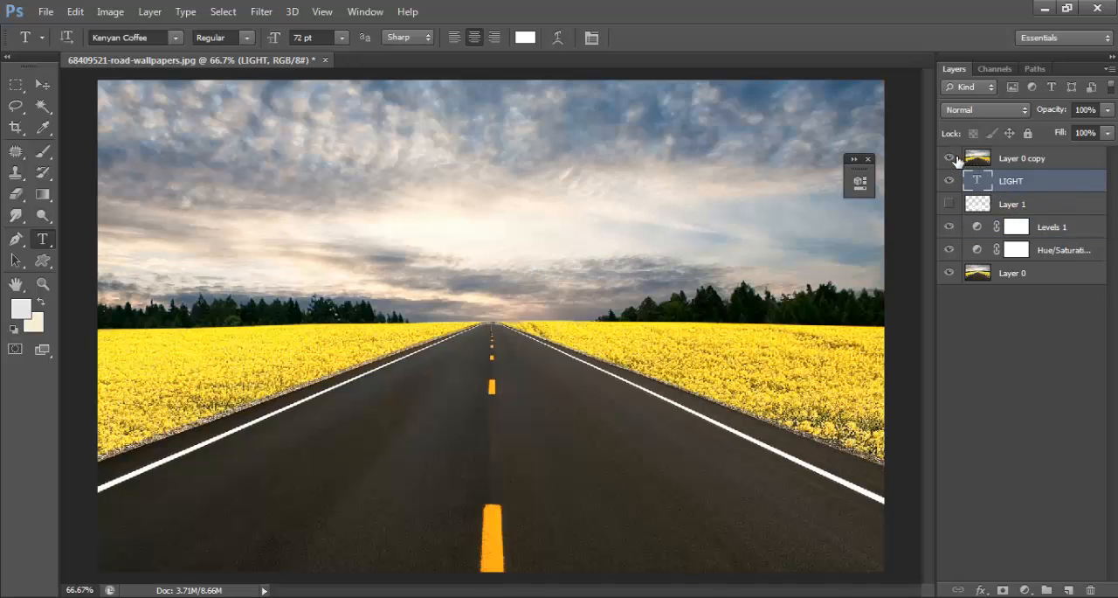
{"action": "left_click", "coordinate": [1032, 164]}
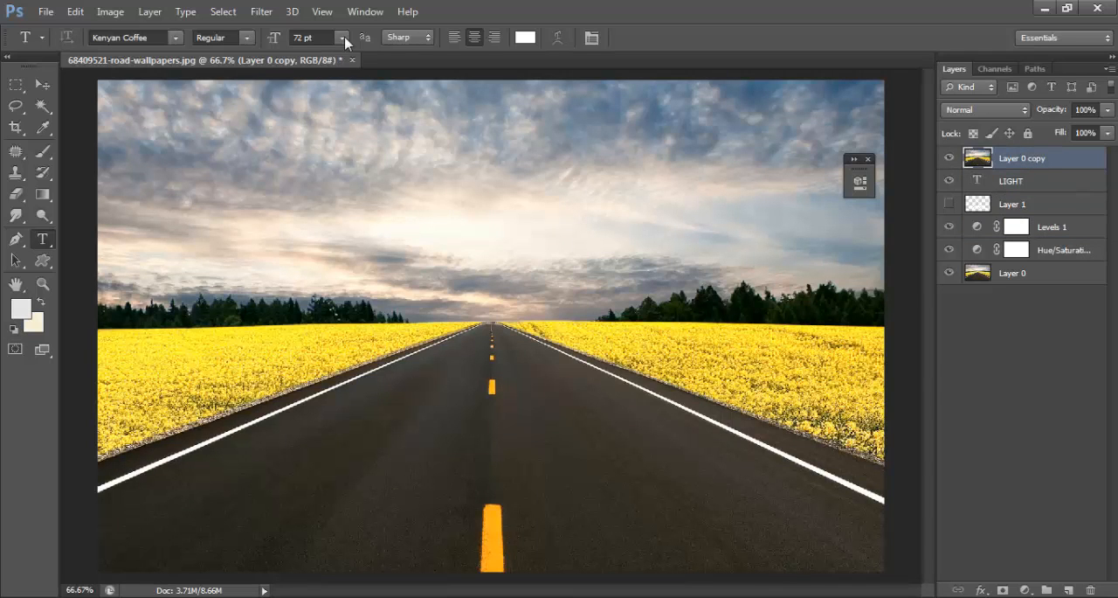
{"action": "left_click", "coordinate": [149, 12]}
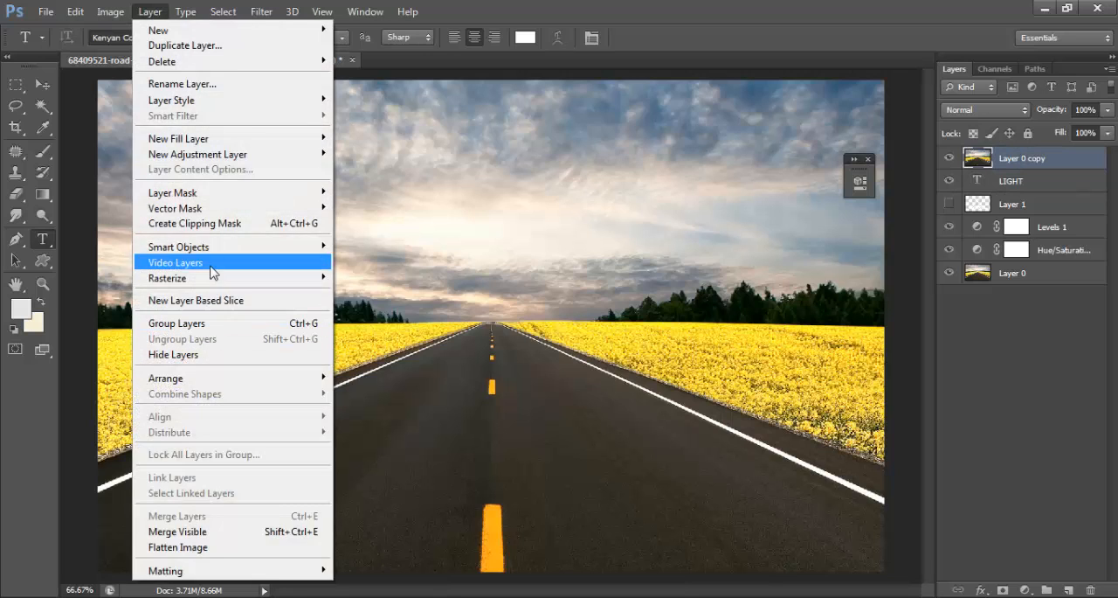
{"action": "left_click", "coordinate": [228, 227]}
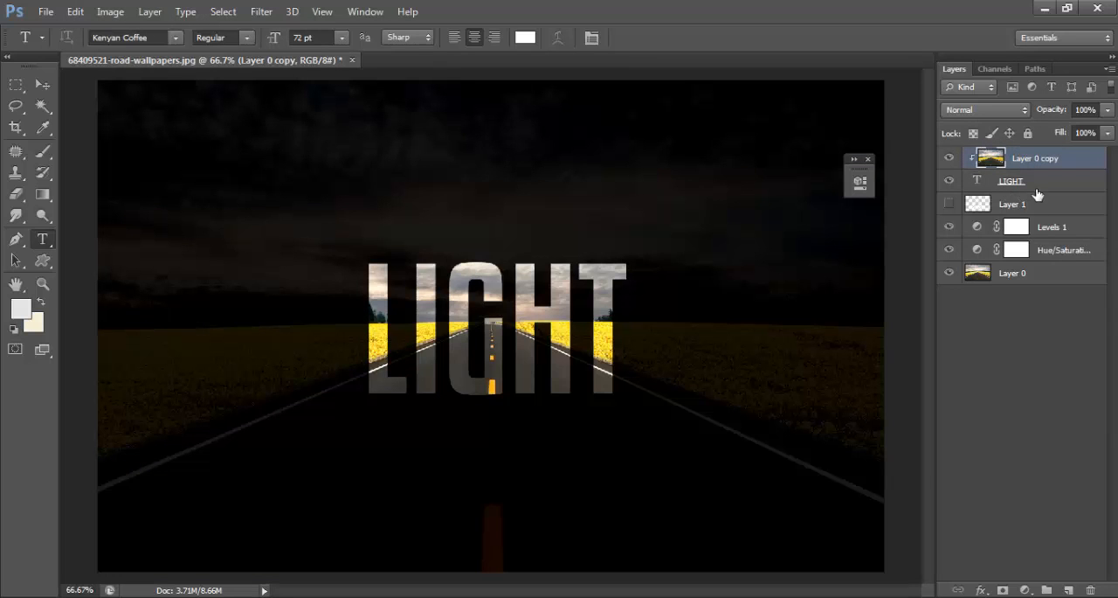
- Add a 3 px outside Stroke in white (ffffff) to the LIGHT text layer
{"action": "left_click", "coordinate": [1064, 194]}
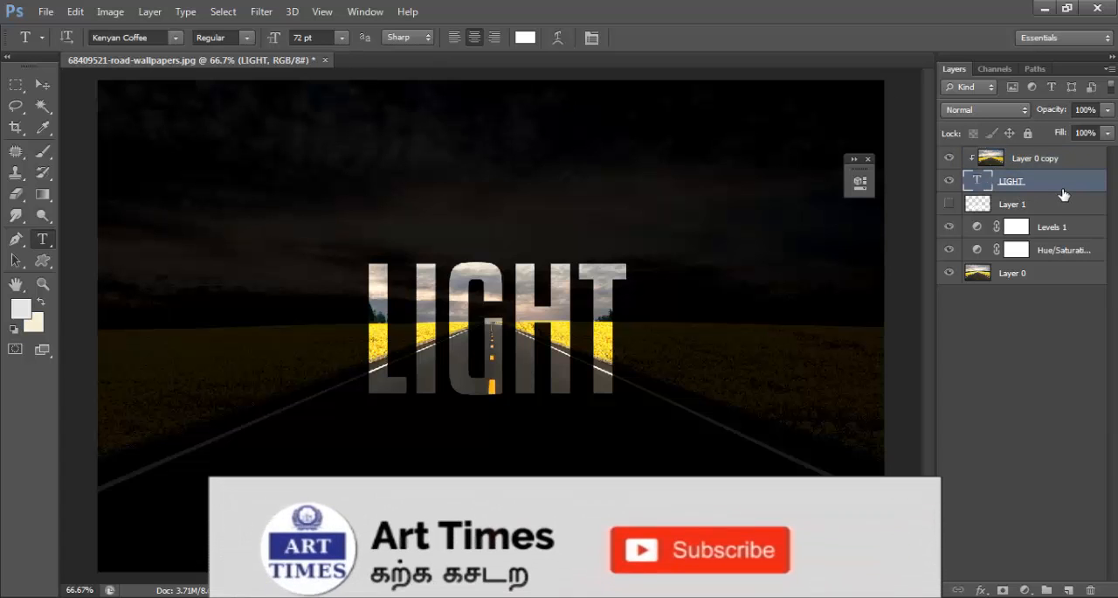
{"action": "double_click", "coordinate": [1057, 187]}
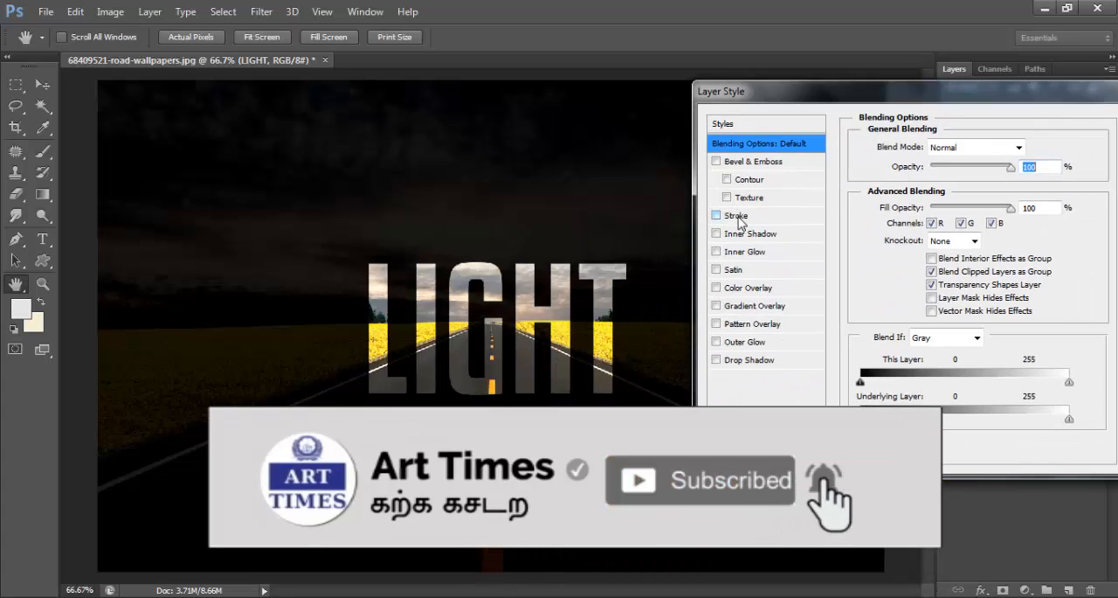
{"action": "left_click", "coordinate": [736, 215]}
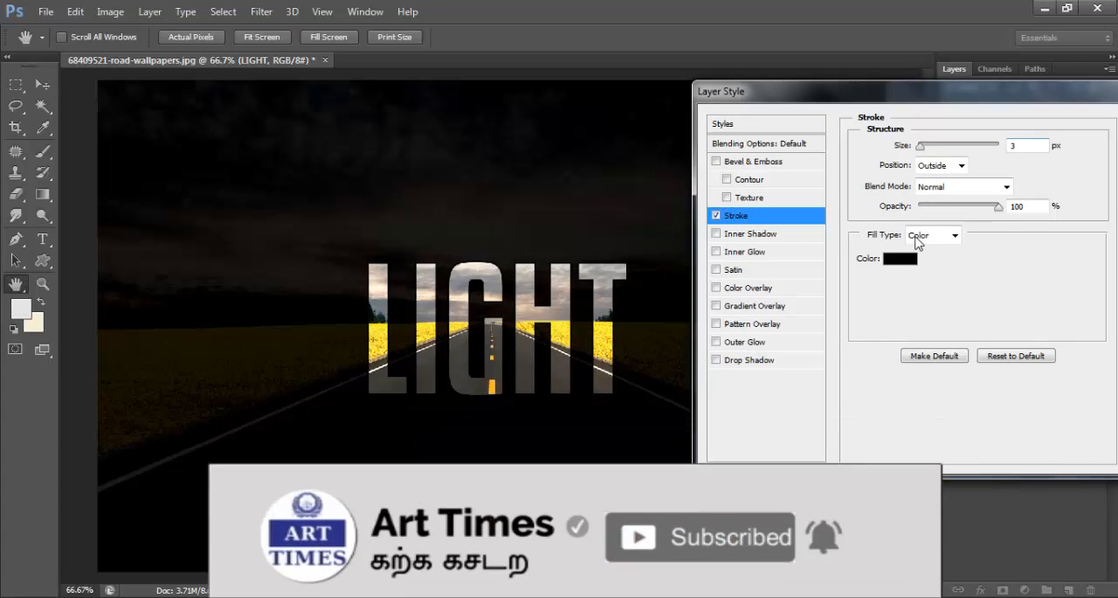
{"action": "left_click", "coordinate": [900, 260]}
{"action": "left_click", "coordinate": [595, 258]}
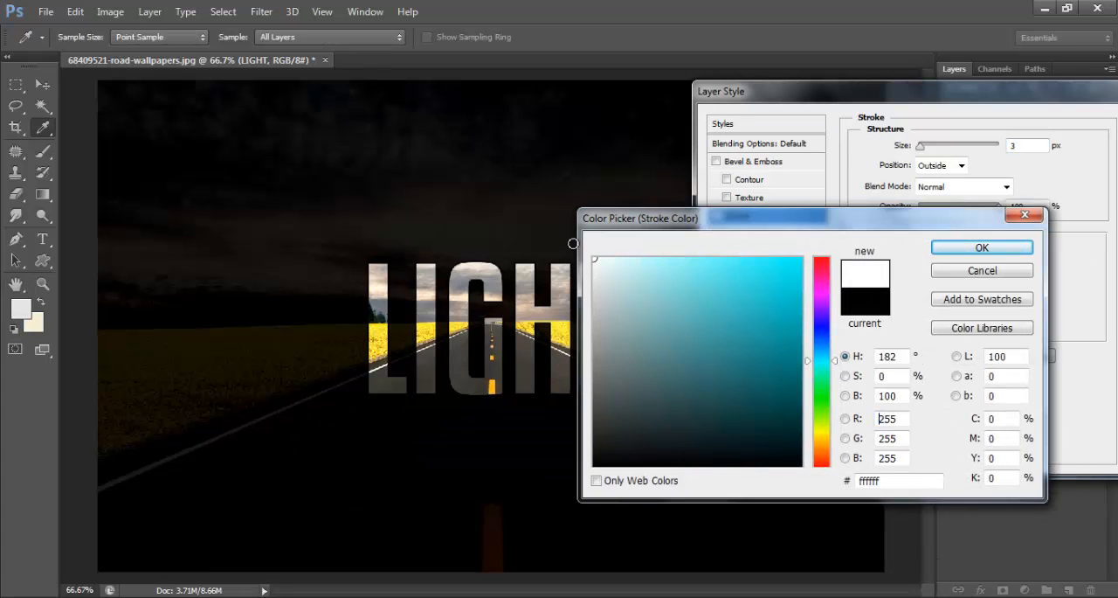
{"action": "left_click", "coordinate": [982, 249]}
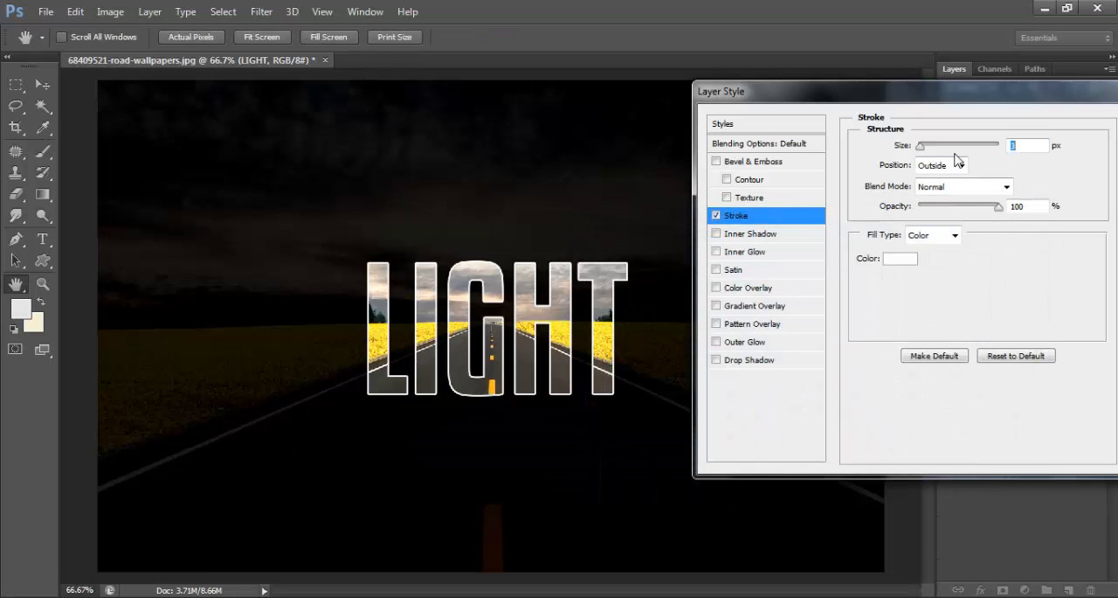
- Add an Inner Glow to the LIGHT text layer with Overlay blending, white color (ffffff) and a size of 54 px
{"action": "left_click", "coordinate": [749, 253]}
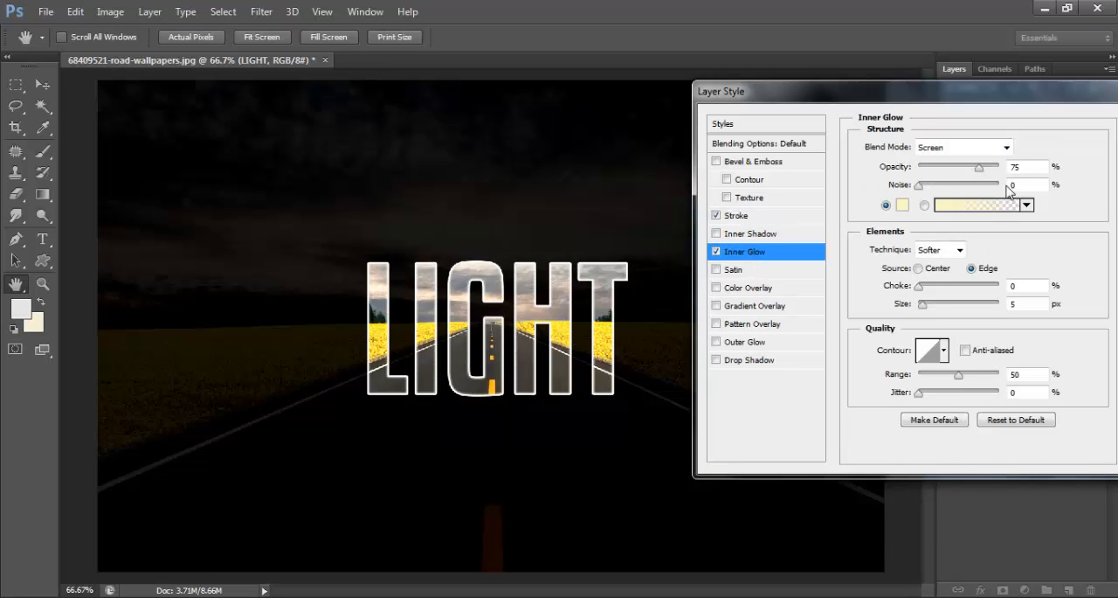
{"action": "left_click", "coordinate": [1005, 148]}
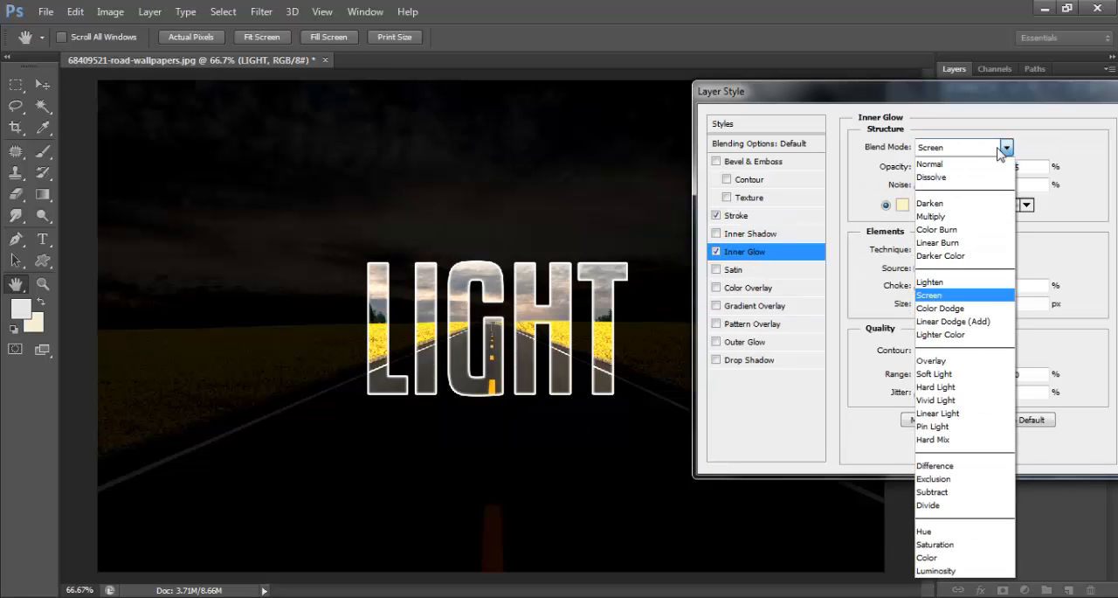
{"action": "left_click", "coordinate": [941, 361]}
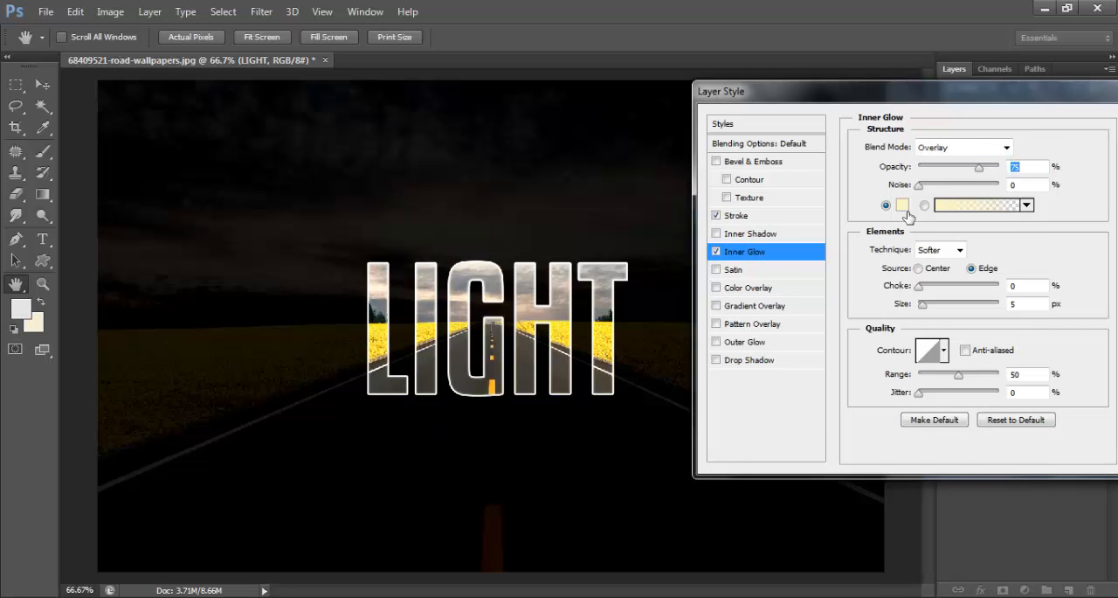
{"action": "left_click", "coordinate": [903, 204]}
{"action": "left_click", "coordinate": [591, 259]}
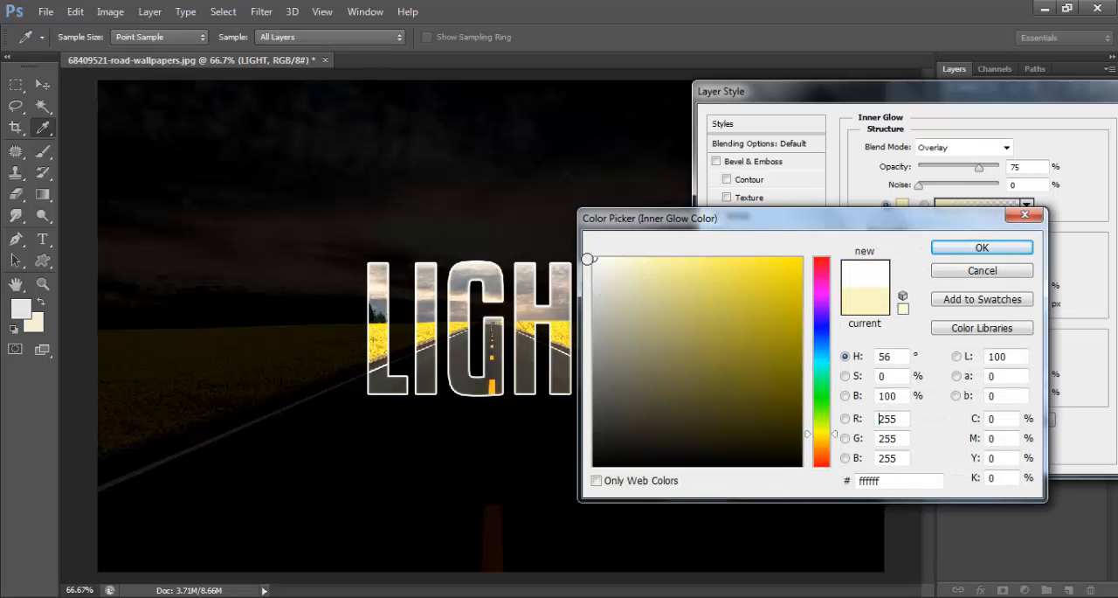
{"action": "left_click", "coordinate": [1003, 252]}
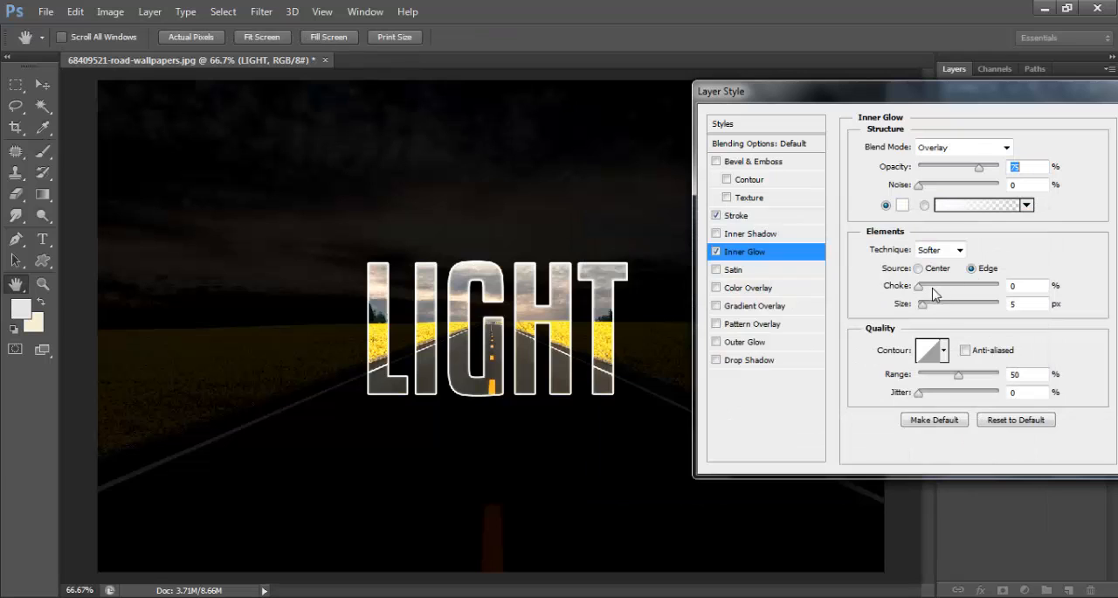
{"action": "left_click_drag", "start_coordinate": [923, 313], "coordinate": [942, 313]}
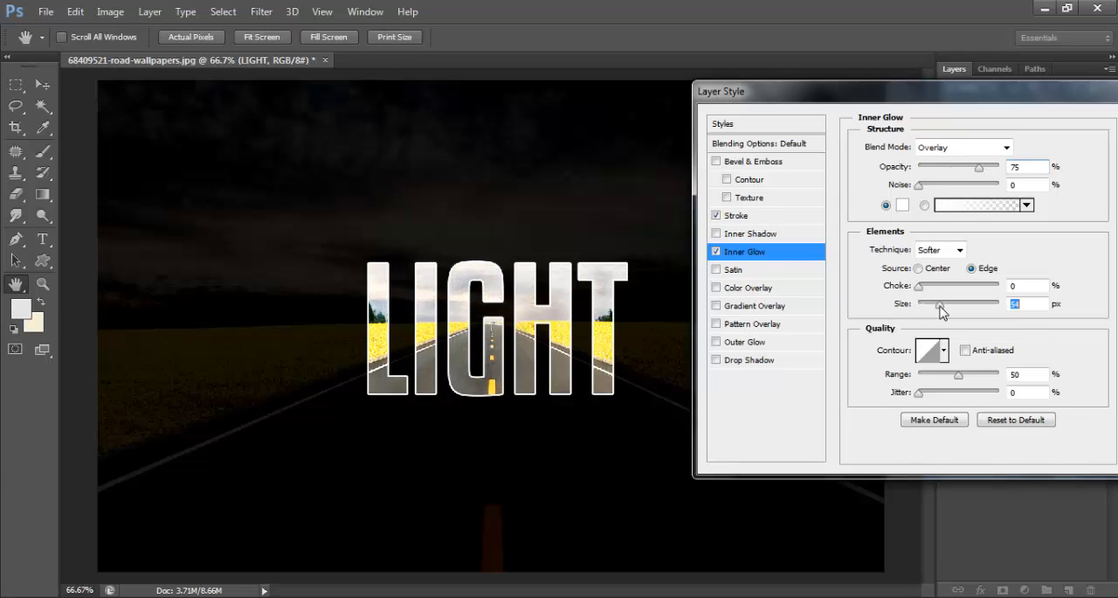
- Add a white (ffffff) Outer Glow with Soft Light blending, Softer technique and 29 px size, and apply the layer style
{"action": "left_click", "coordinate": [766, 344]}
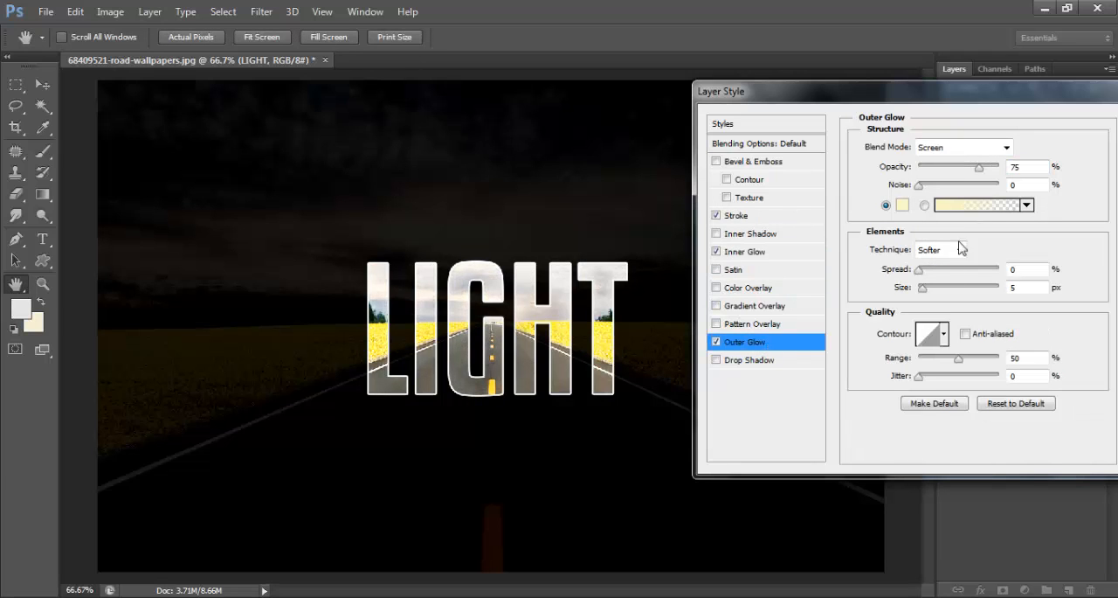
{"action": "left_click", "coordinate": [904, 210]}
{"action": "left_click_drag", "start_coordinate": [598, 284], "coordinate": [584, 245]}
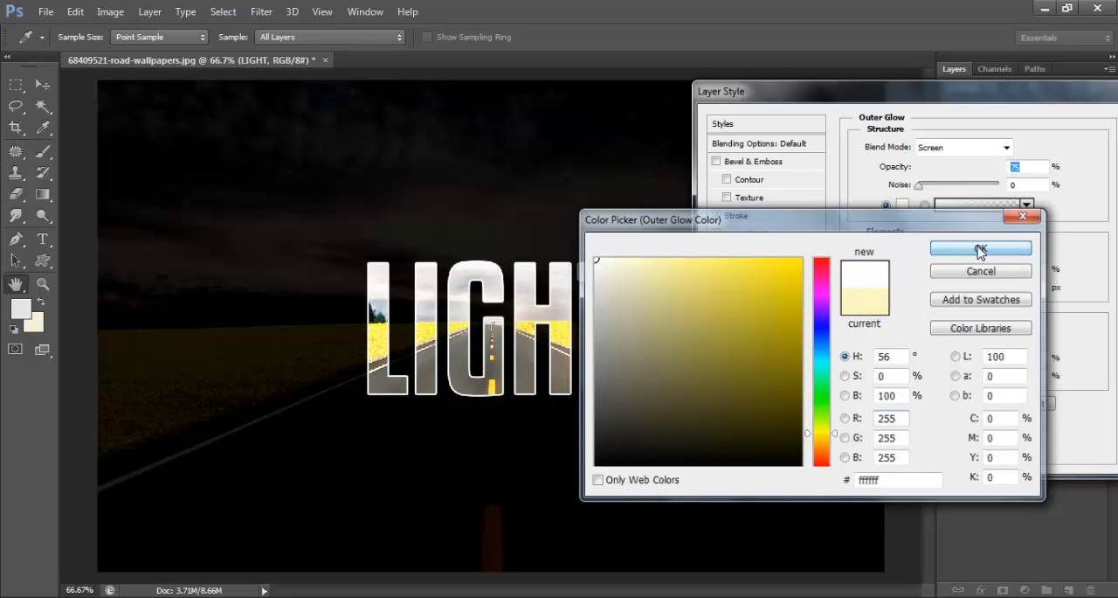
{"action": "left_click", "coordinate": [979, 249]}
{"action": "left_click", "coordinate": [968, 148]}
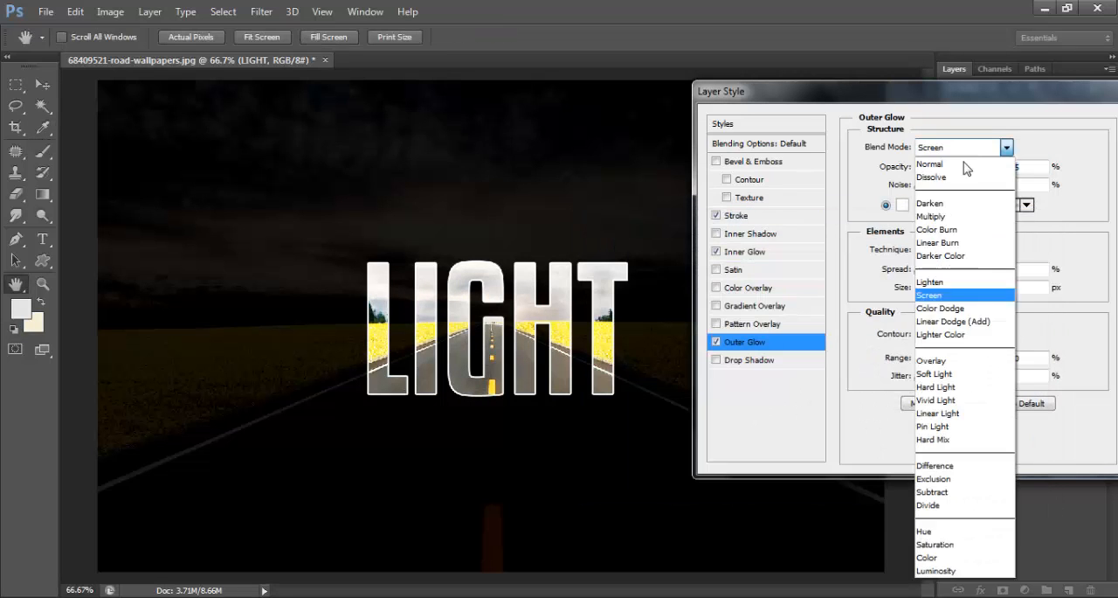
{"action": "left_click", "coordinate": [935, 374]}
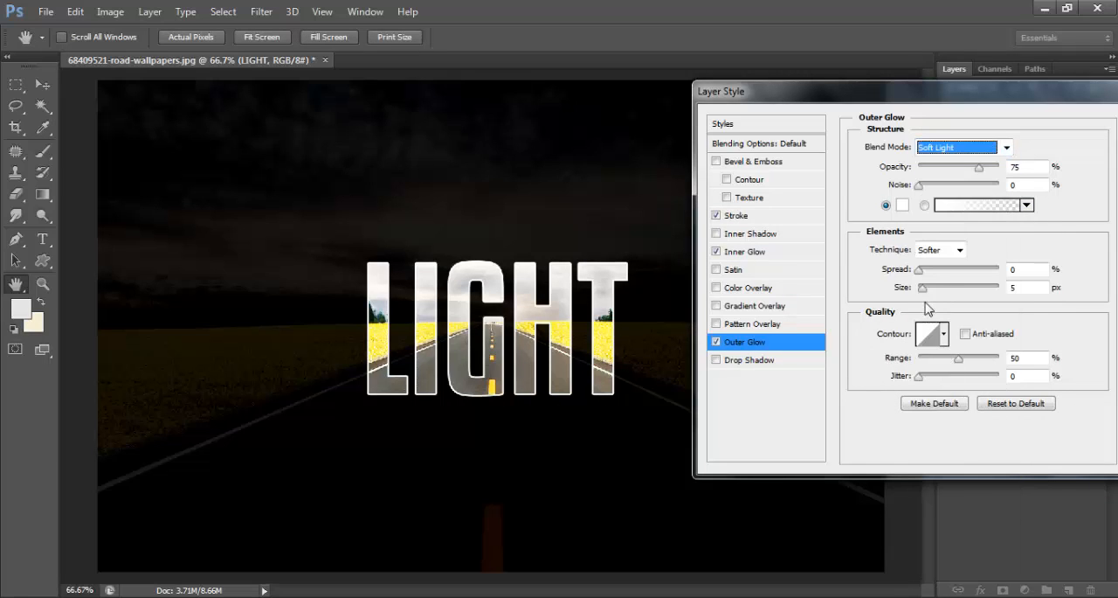
{"action": "mouse_move", "coordinate": [924, 291]}
{"action": "left_mouse_down"}
{"action": "mouse_move", "coordinate": [951, 292]}
{"action": "mouse_move", "coordinate": [933, 288]}
{"action": "left_mouse_up"}
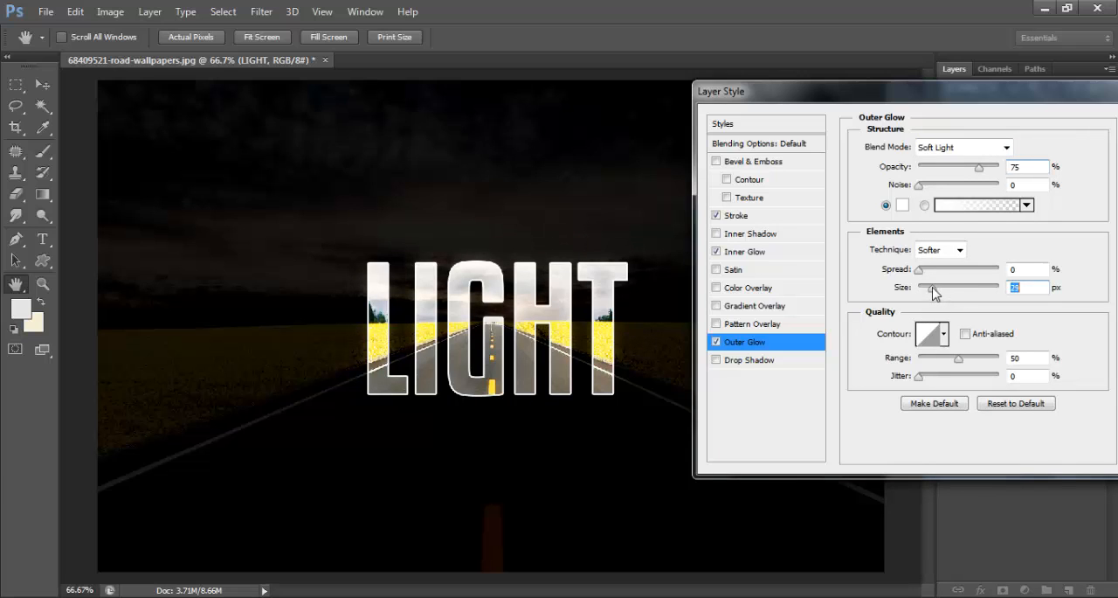
{"action": "left_click", "coordinate": [946, 252]}
{"action": "left_click", "coordinate": [942, 262]}
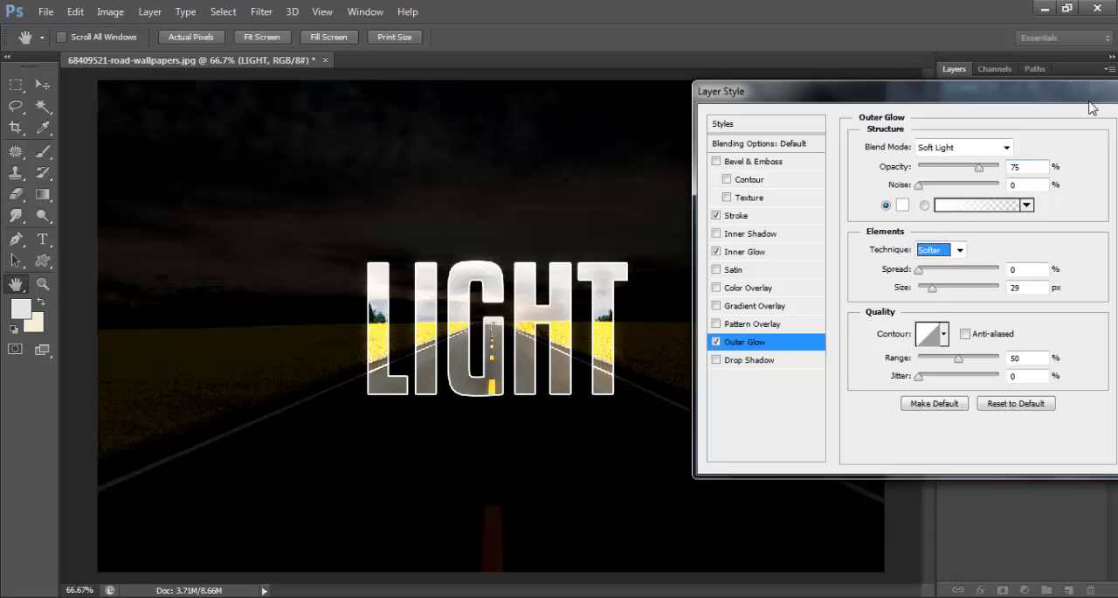
{"action": "left_click_drag", "start_coordinate": [1090, 107], "coordinate": [938, 107]}
{"action": "left_click", "coordinate": [1005, 131]}
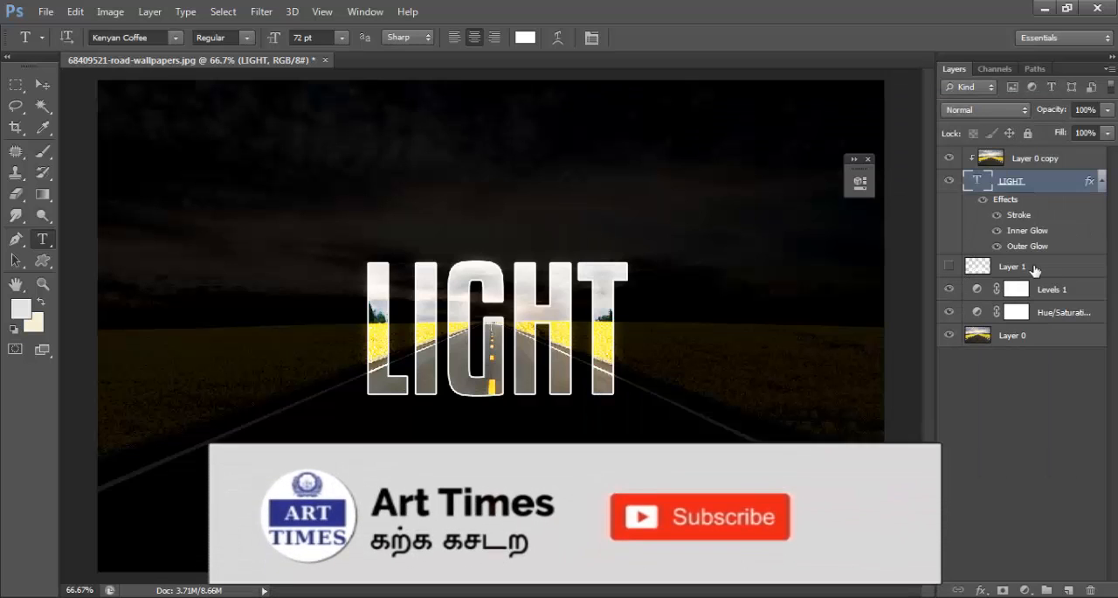
- Show Layer 1 with the perspective text light, set its blend mode to Lighten and its opacity to 52%
{"action": "left_click", "coordinate": [1035, 270]}
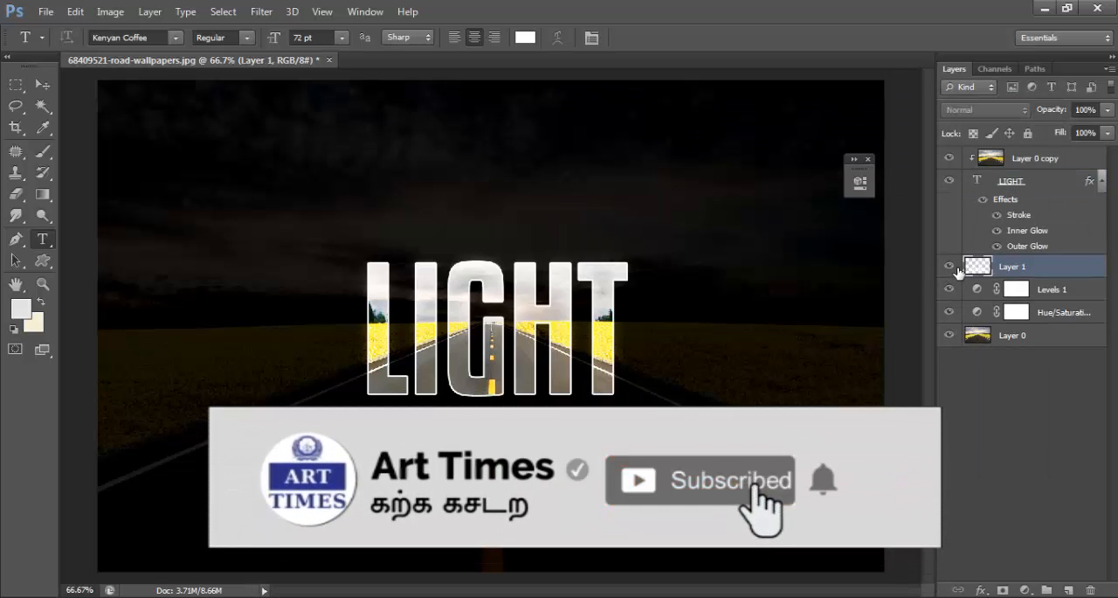
{"action": "left_click", "coordinate": [950, 266]}
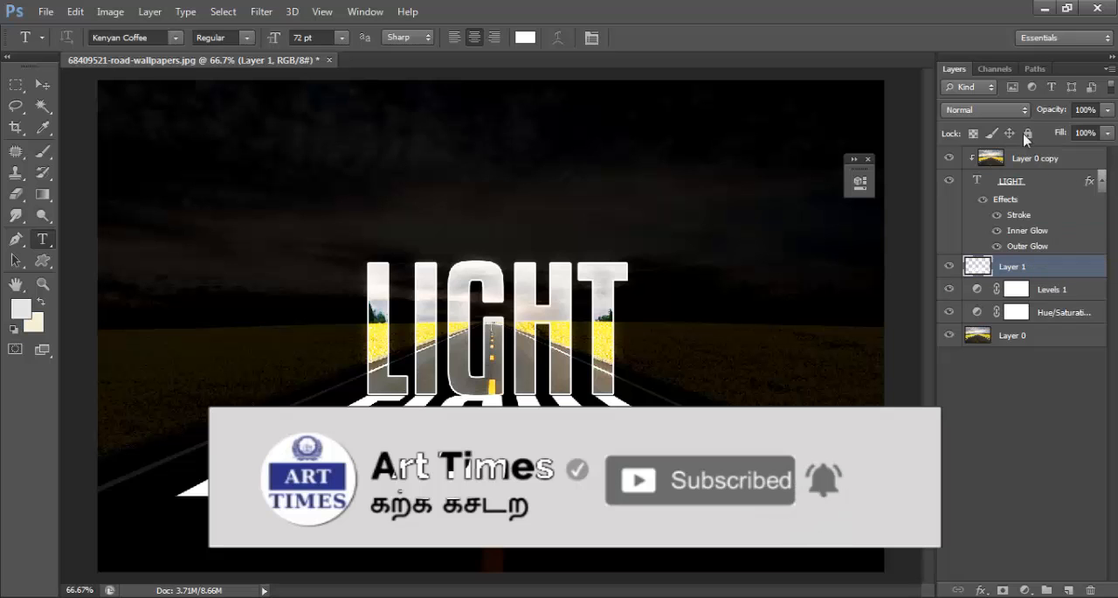
{"action": "left_click", "coordinate": [1011, 111]}
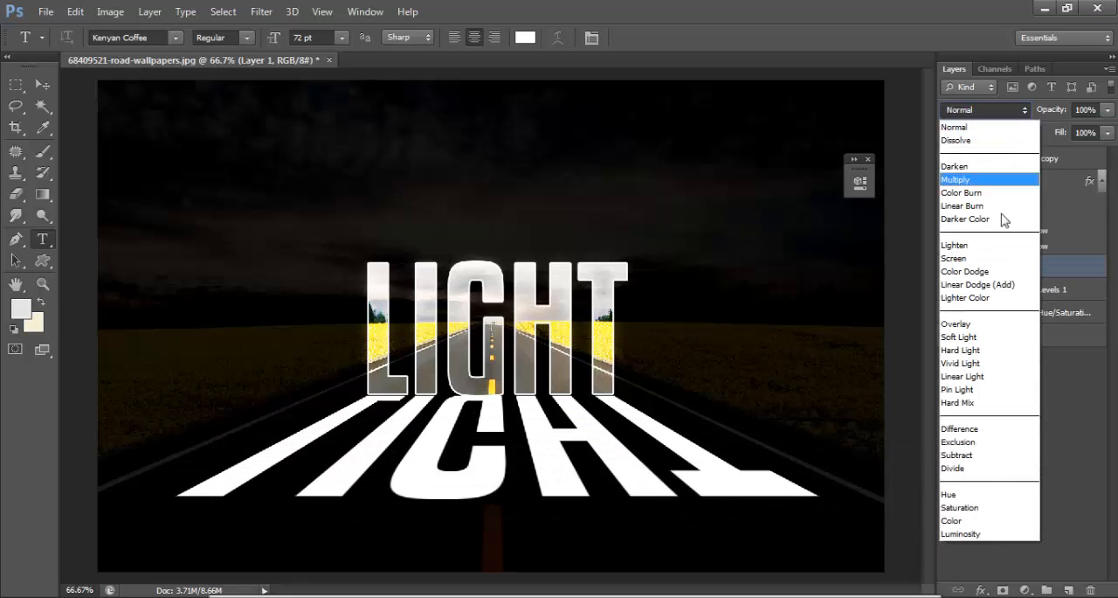
{"action": "left_click", "coordinate": [982, 246]}
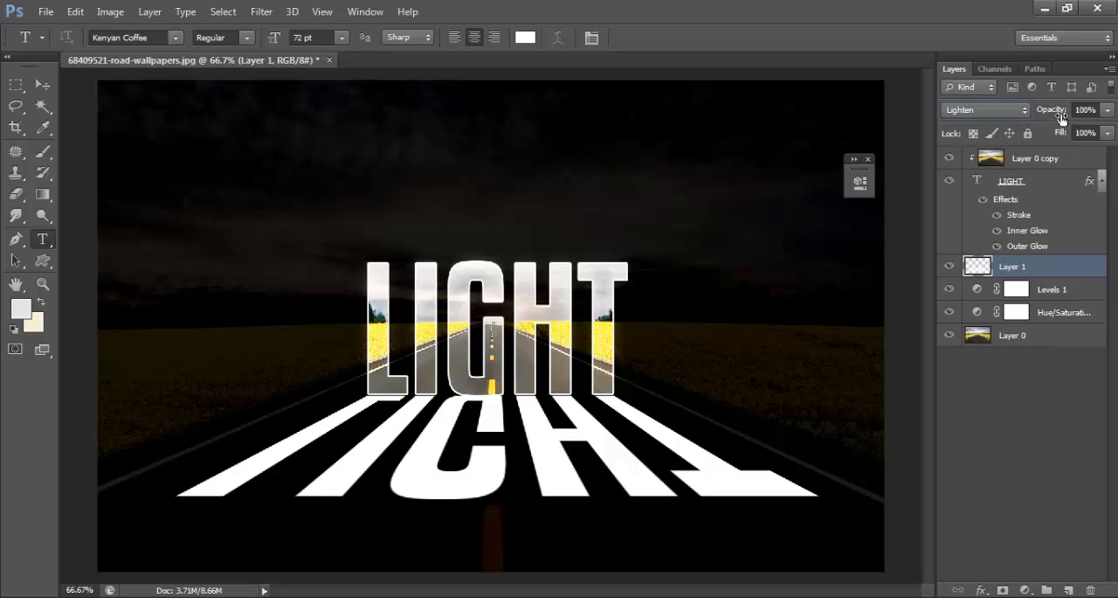
{"action": "mouse_move", "coordinate": [1062, 114]}
{"action": "left_mouse_down"}
{"action": "mouse_move", "coordinate": [1010, 108]}
{"action": "mouse_move", "coordinate": [1080, 109]}
{"action": "left_mouse_up"}
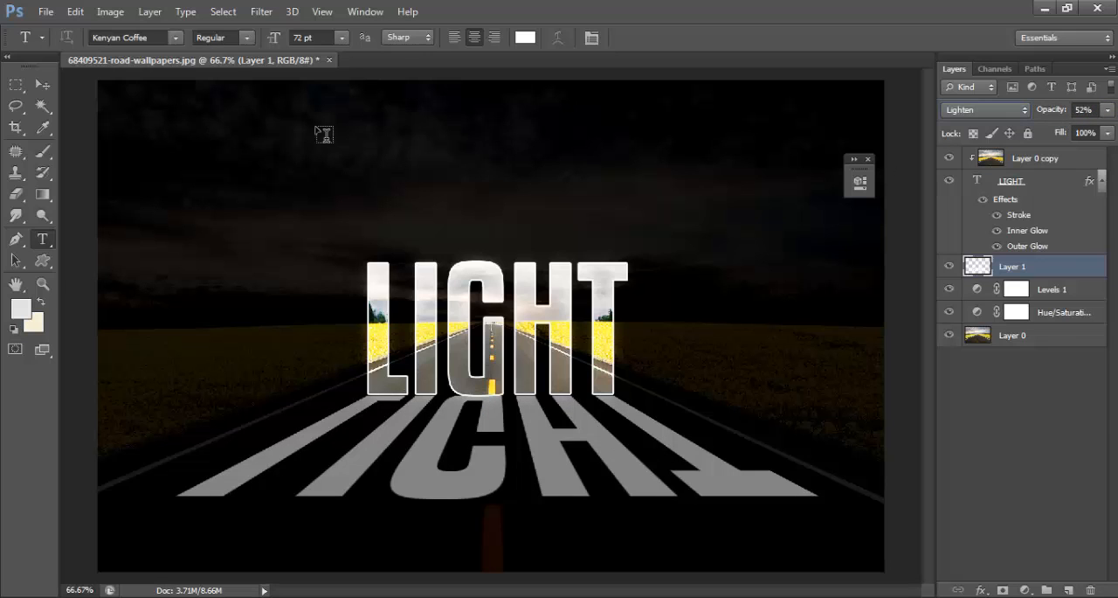
- Apply a Gaussian Blur with a 1.7 pixel radius to the perspective text light on Layer 1
{"action": "left_click", "coordinate": [262, 13]}
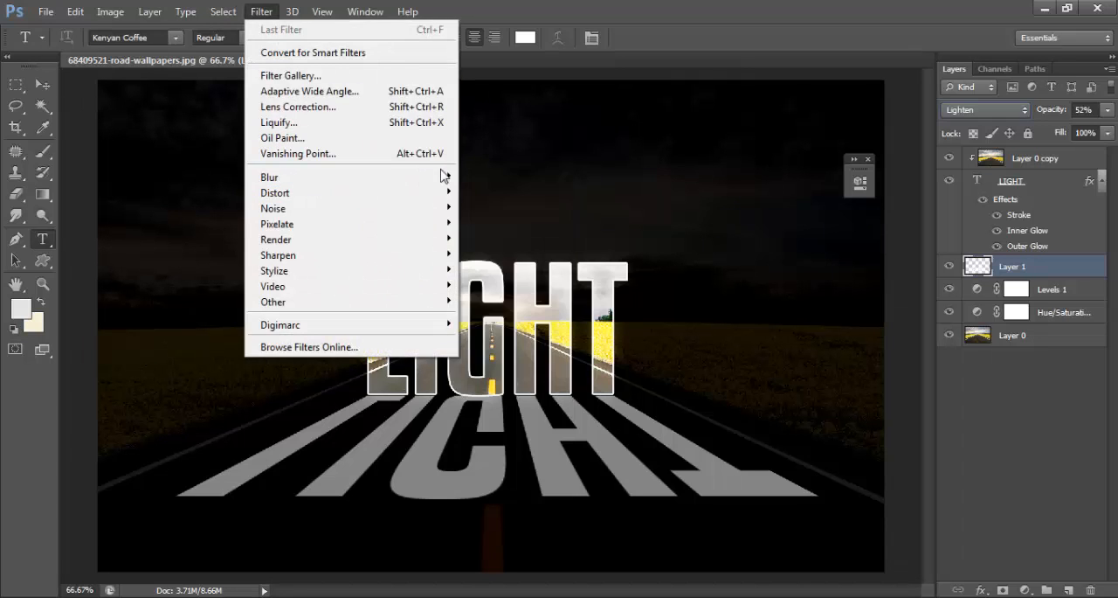
{"action": "mouse_move", "coordinate": [448, 178]}
{"action": "left_click", "coordinate": [494, 294]}
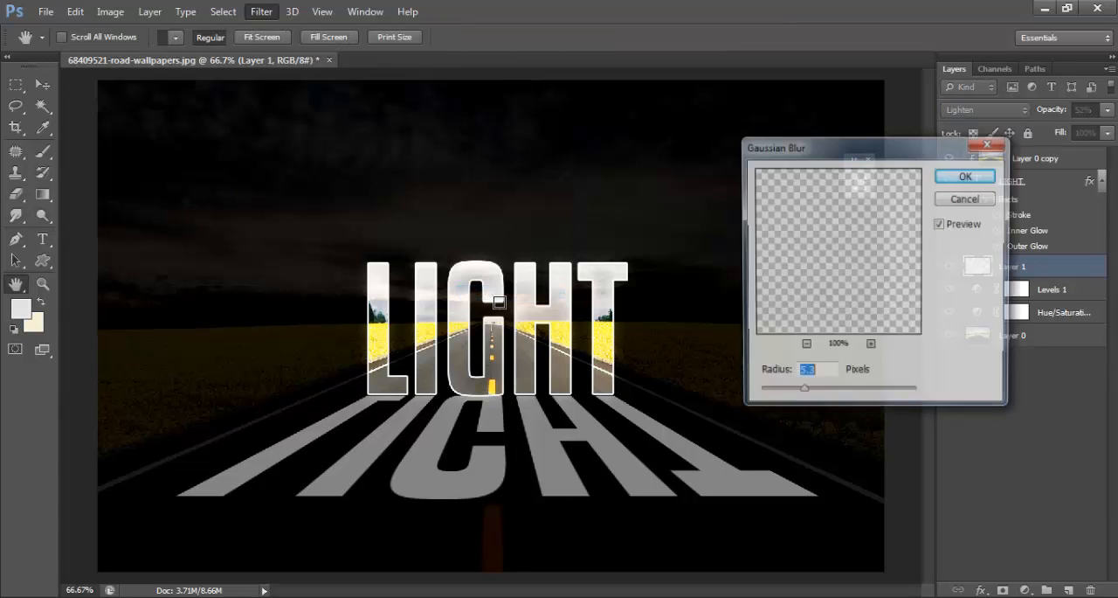
{"action": "left_click_drag", "start_coordinate": [804, 397], "coordinate": [771, 397]}
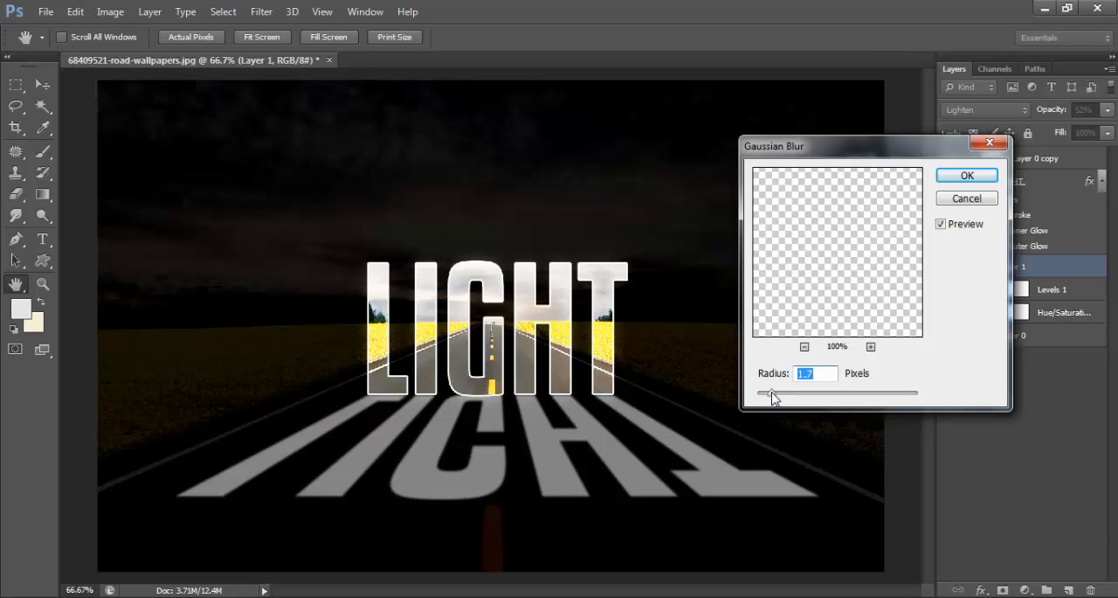
{"action": "left_click", "coordinate": [967, 177]}
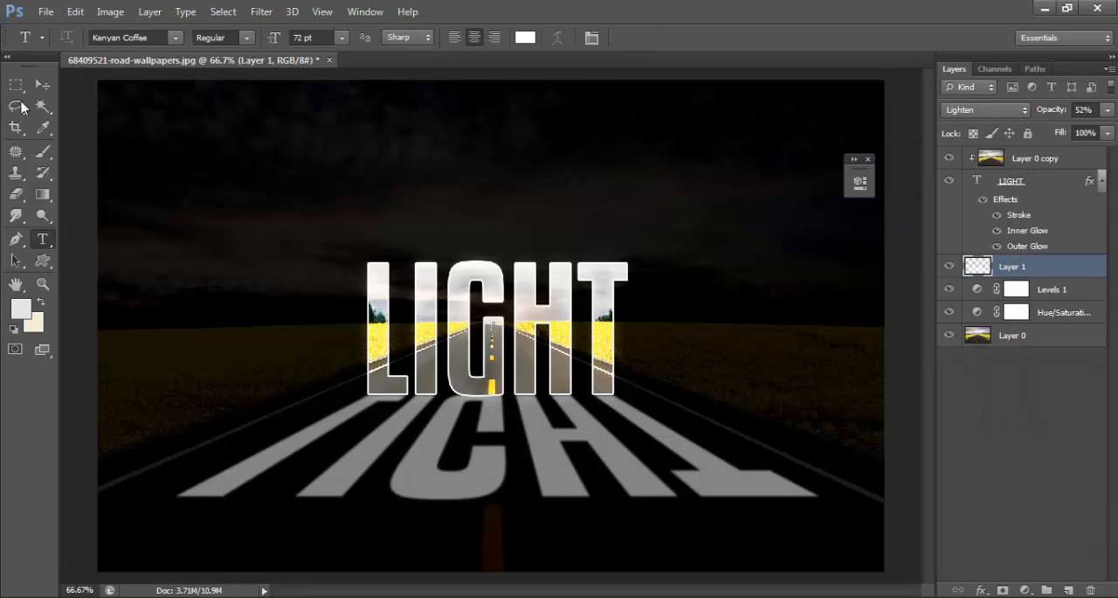
{"action": "left_click", "coordinate": [42, 83]}
{"action": "scroll", "coordinate": [648, 301], "scroll_direction": "down", "scroll_amount": 1}
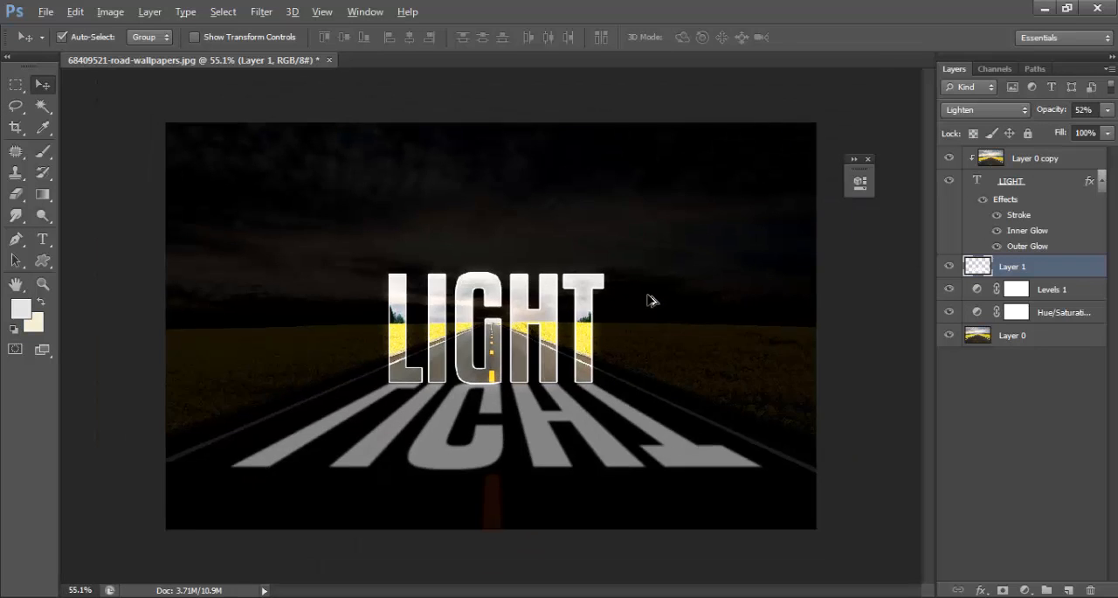
{"action": "scroll", "coordinate": [649, 301], "scroll_direction": "down", "scroll_amount": 1}
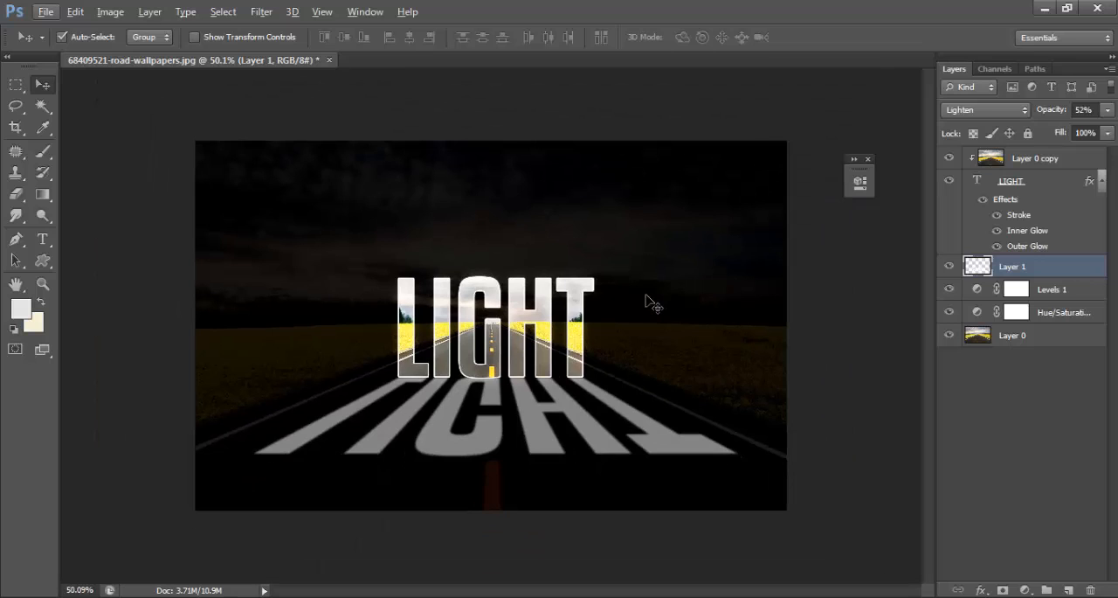